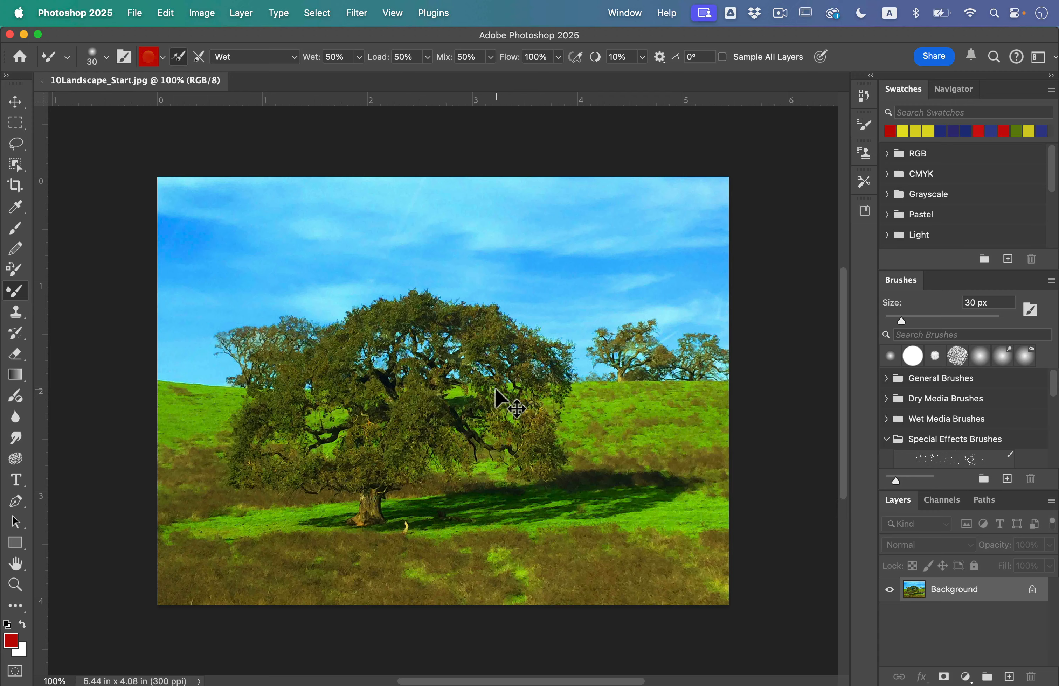
Save the image as a JPEG in Lesson10, named 10Landscape_woking followed by the author's surname, with maximum quality 12.
key("super+shift+s")
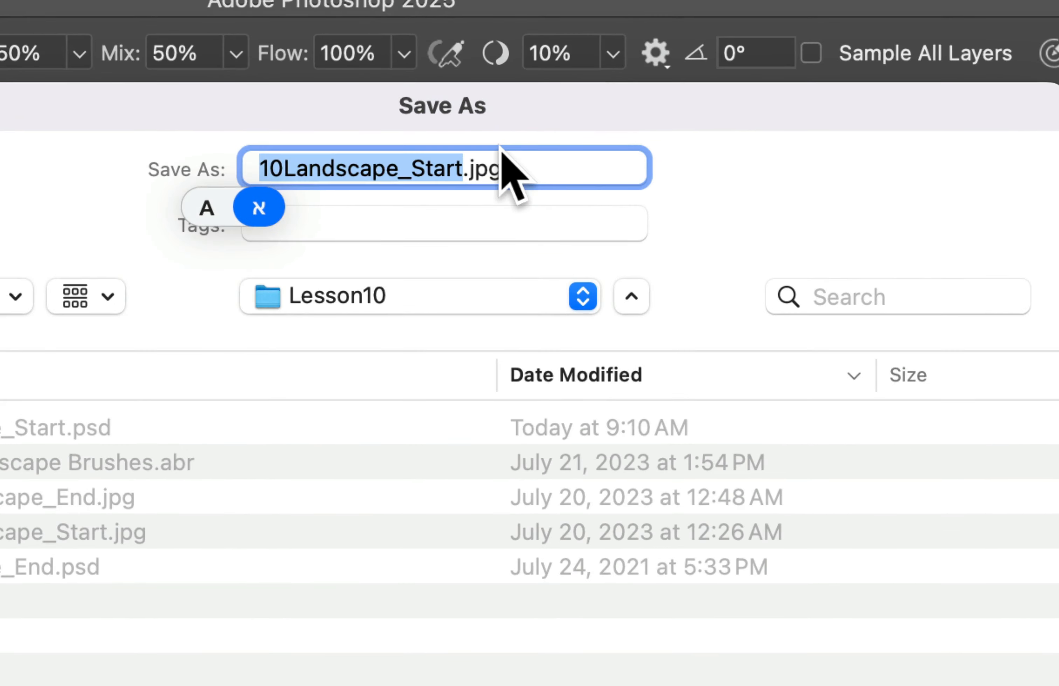
left_click(594, 99)
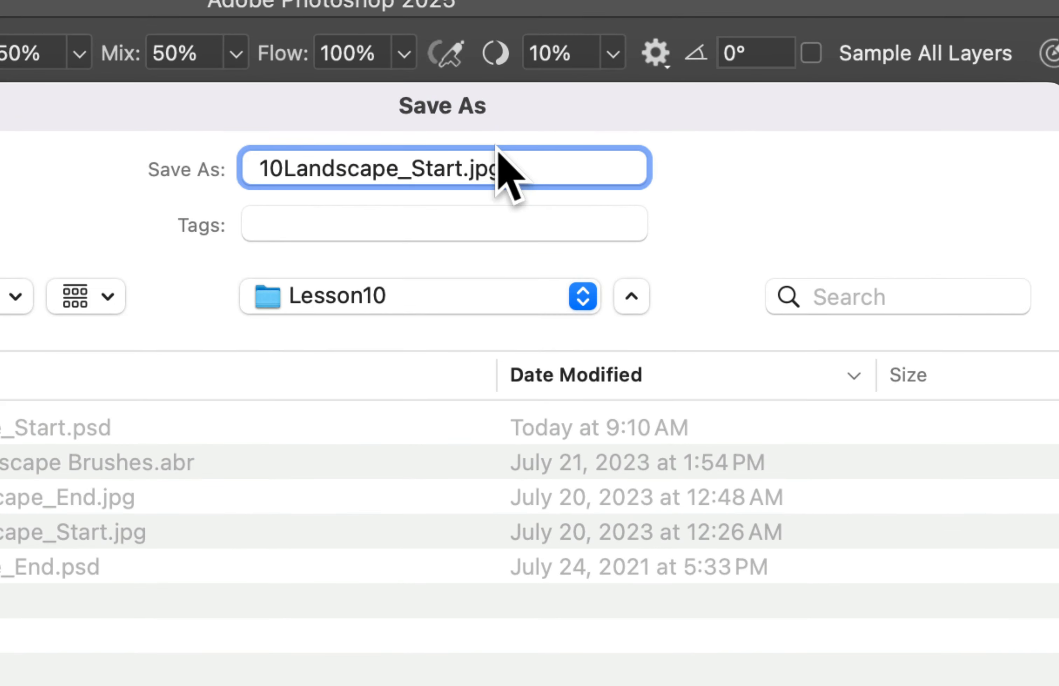
double_click(459, 167)
type("woking")
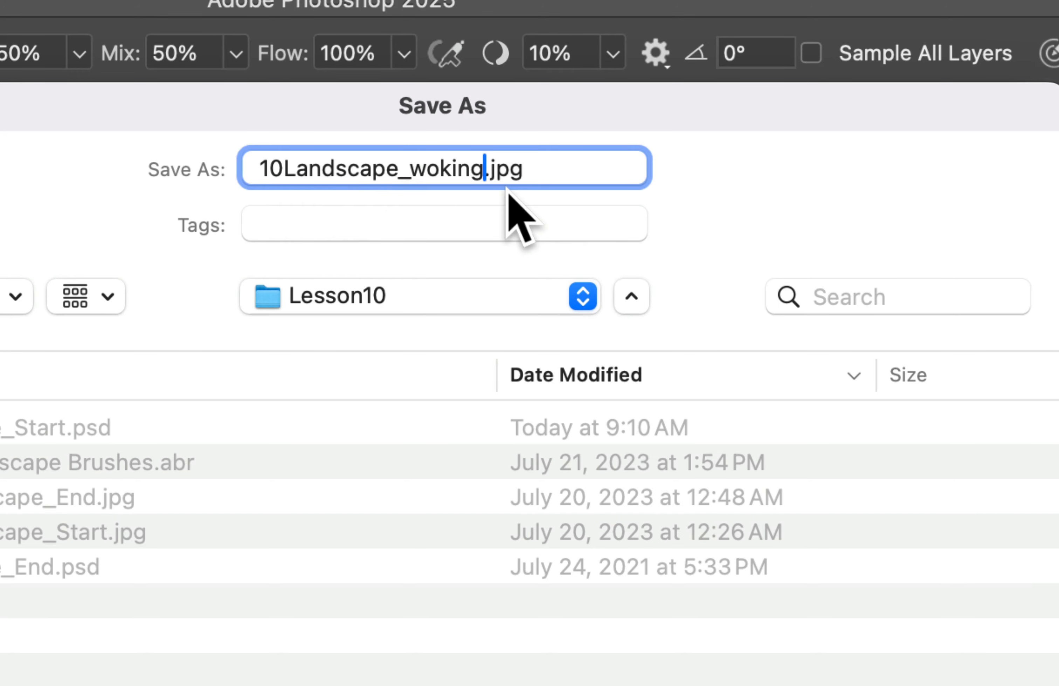
type("Ivey")
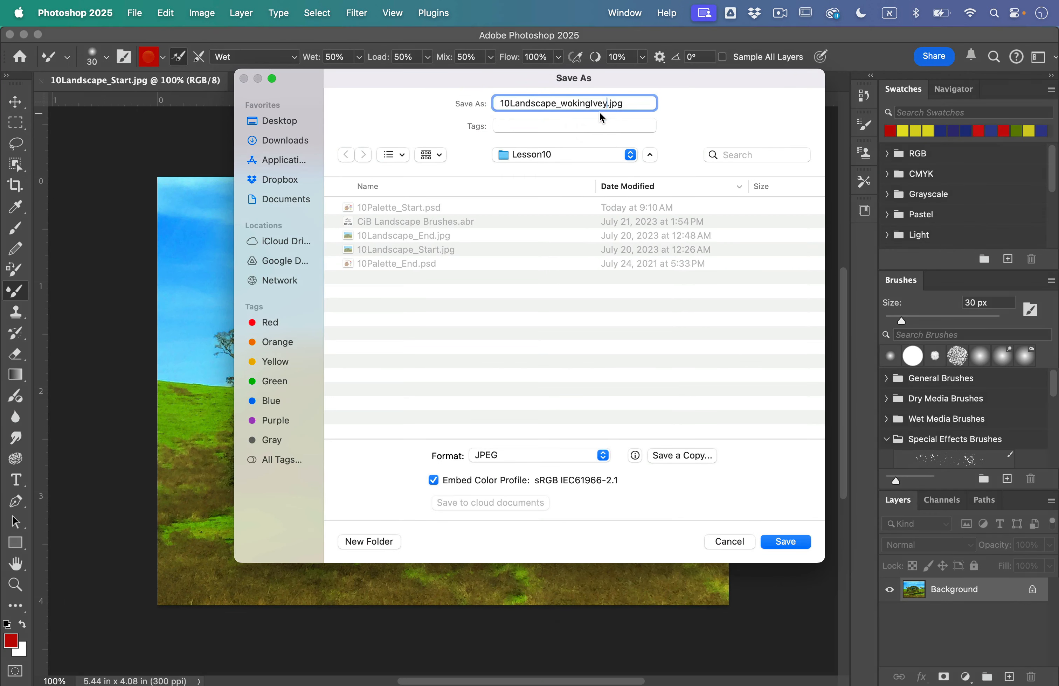
key("Return")
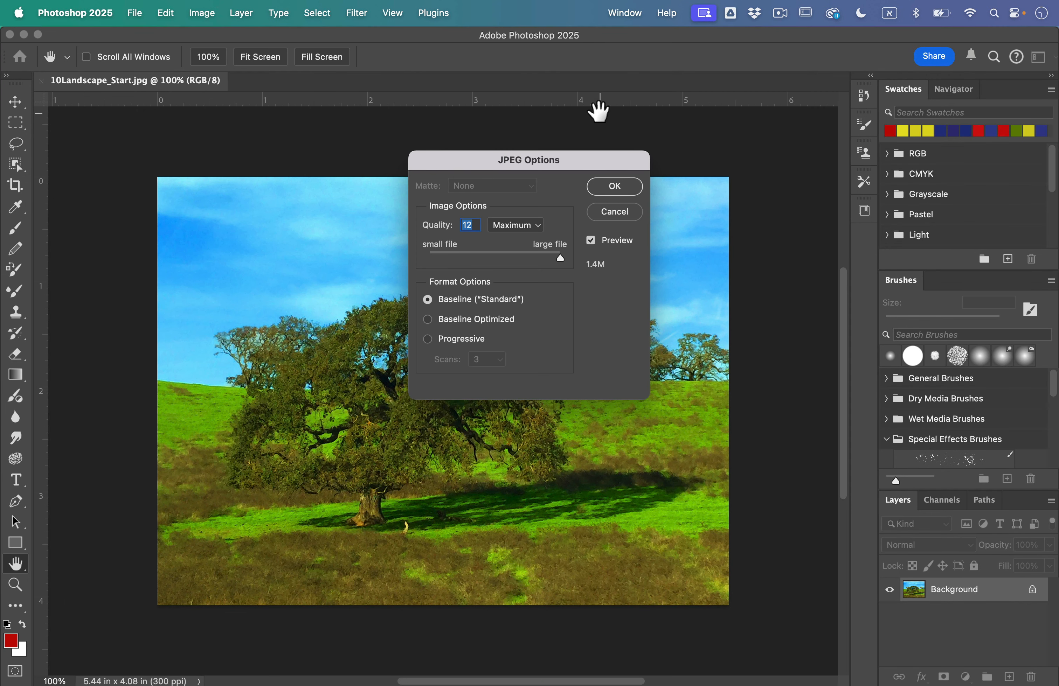
key("Return")
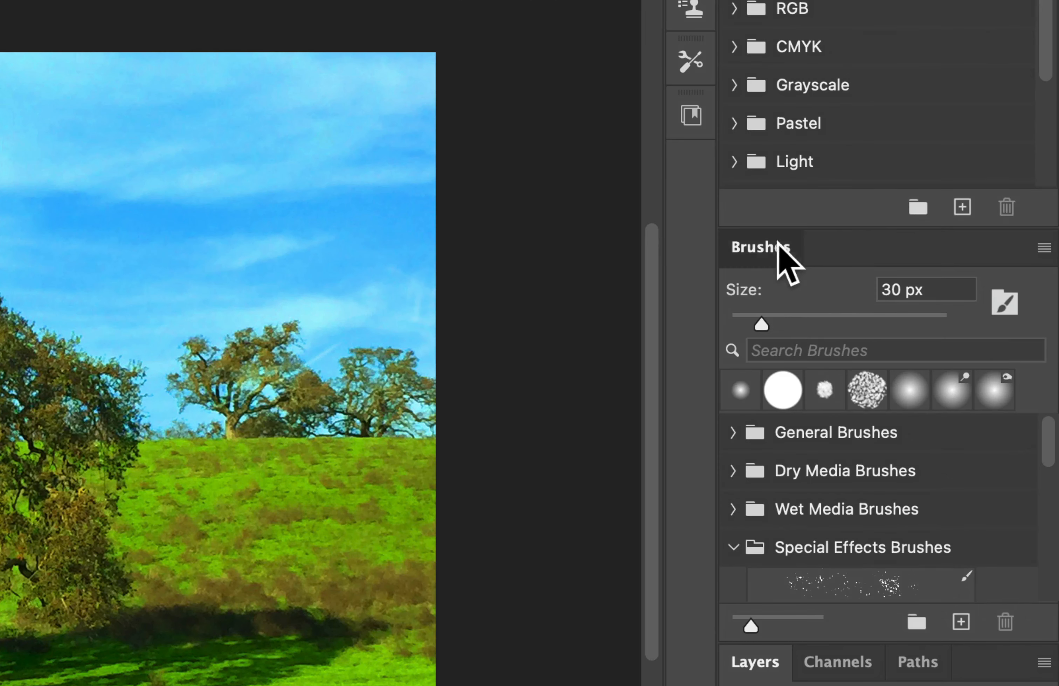
Detach the Brushes panel so it floats over the canvas and enlarge it to fit more brush presets.
left_click_drag(910, 281, 825, 273)
left_click_drag(619, 230, 333, 167)
left_click_drag(713, 228, 661, 190)
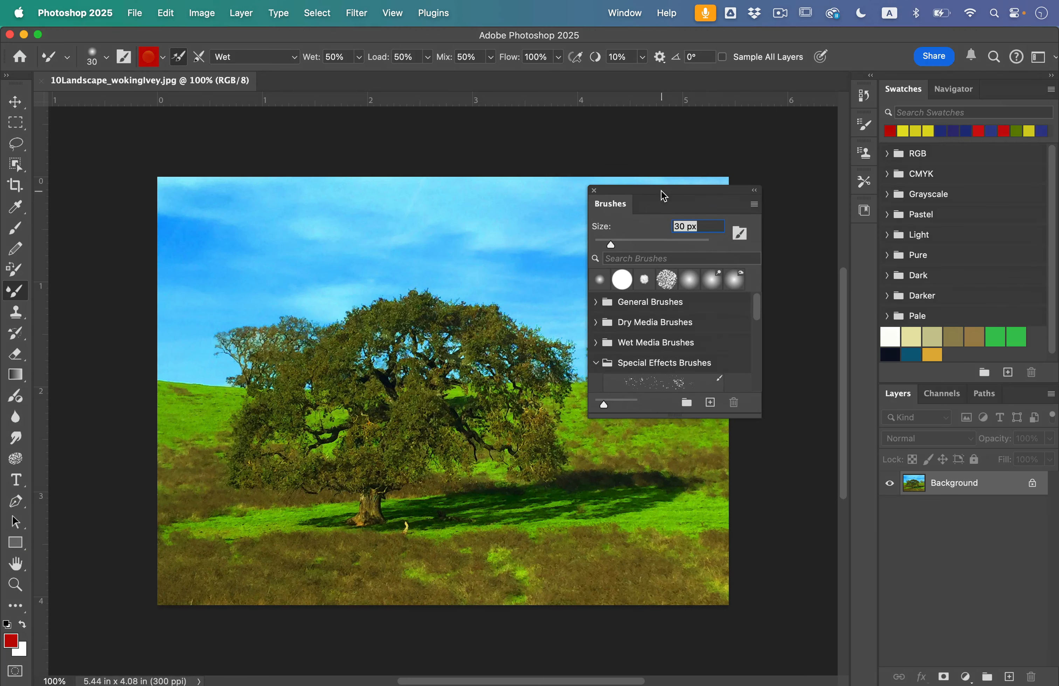
mouse_move(762, 419)
left_mouse_down()
mouse_move(811, 489)
mouse_move(856, 511)
mouse_move(874, 560)
left_mouse_up()
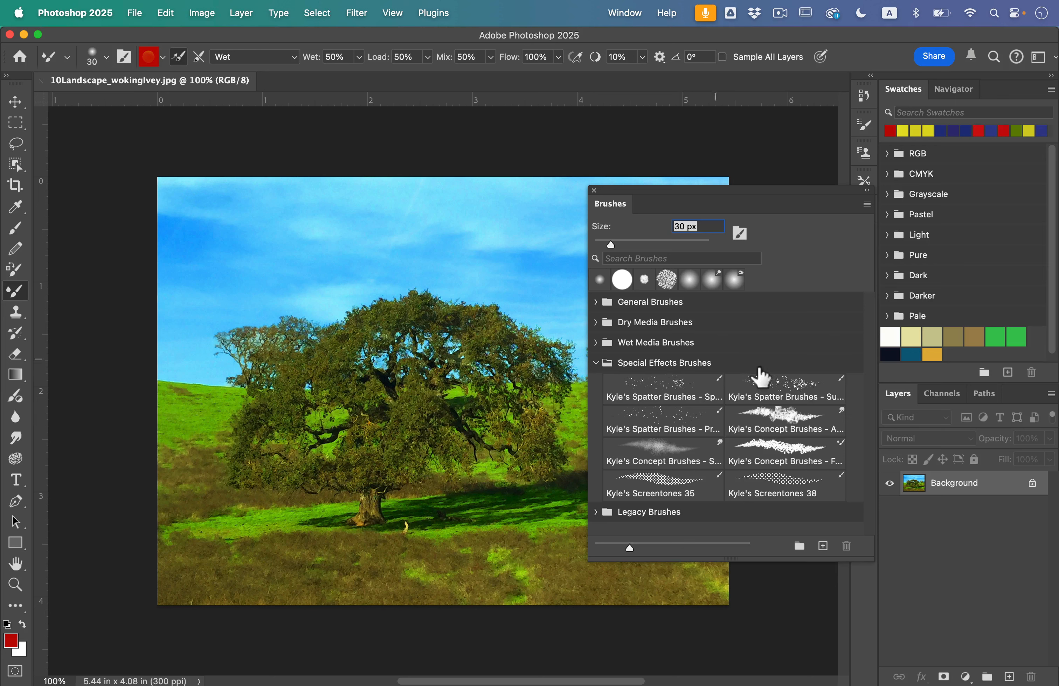
Look through the existing brush groups, including Dry Media Brushes, and leave all of them collapsed.
left_click(597, 364)
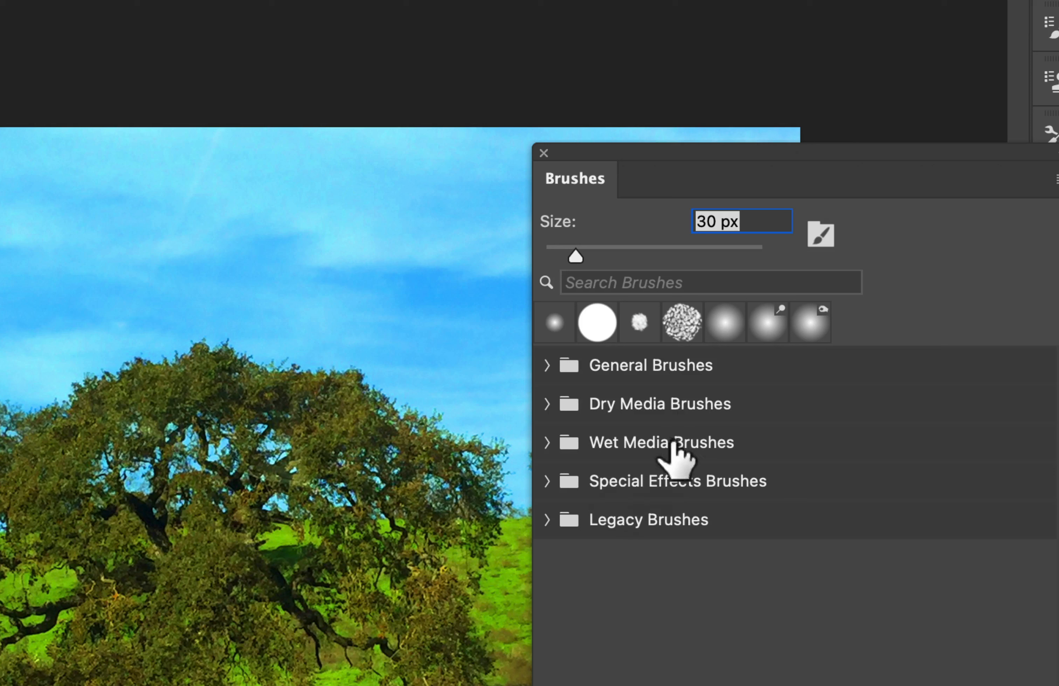
left_click(548, 511)
left_click(546, 513)
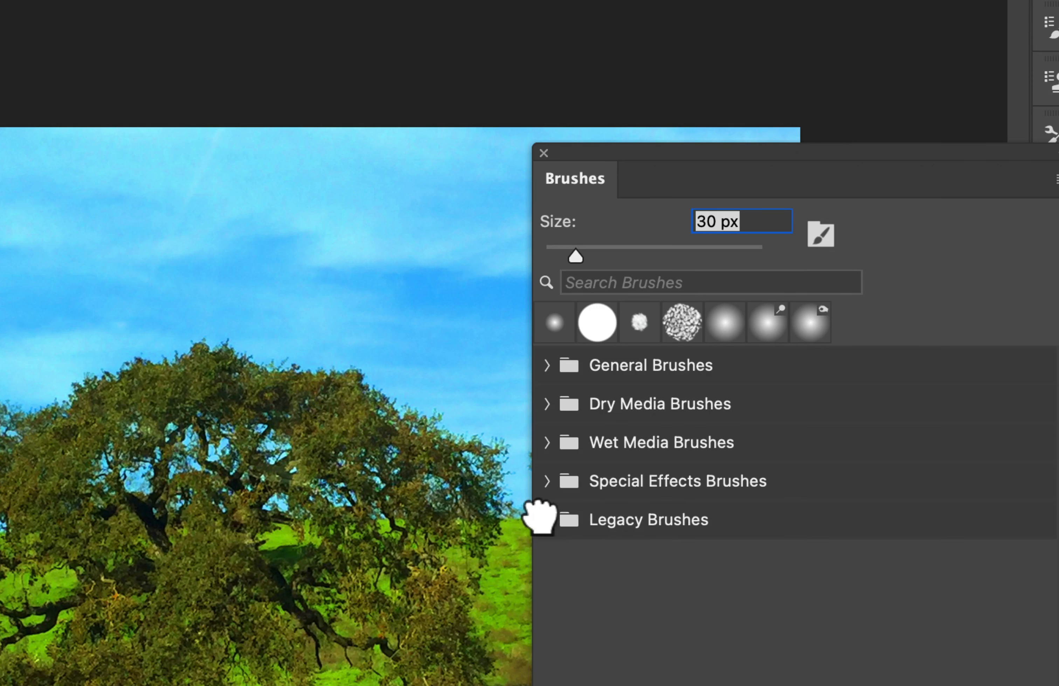
left_click(546, 482)
left_click(545, 483)
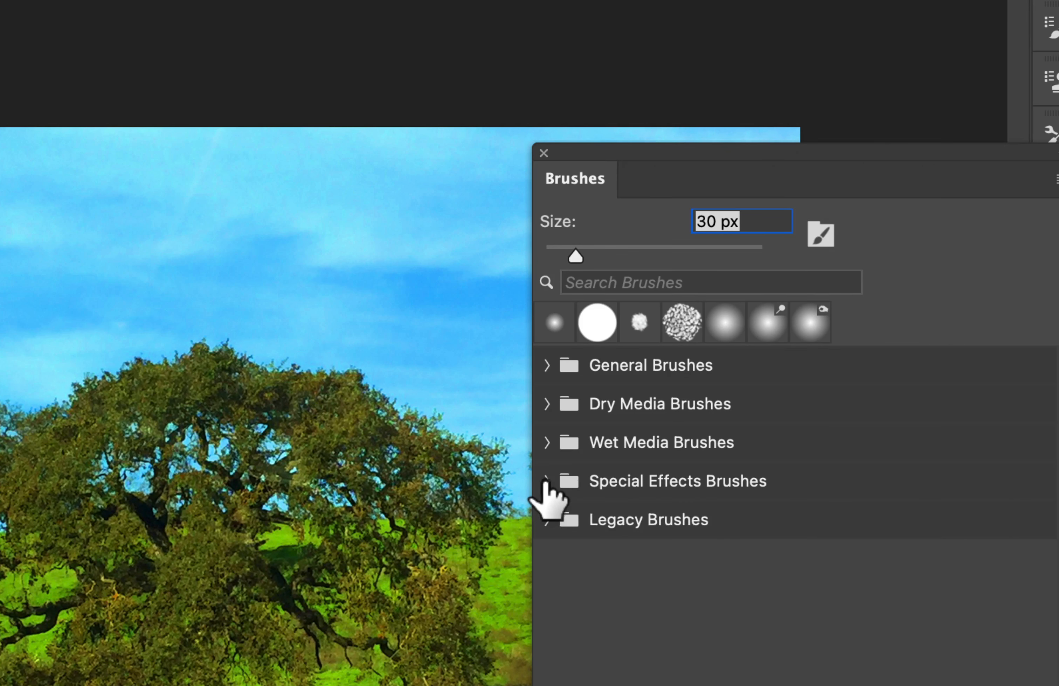
left_click(547, 442)
left_click(546, 441)
left_click(546, 403)
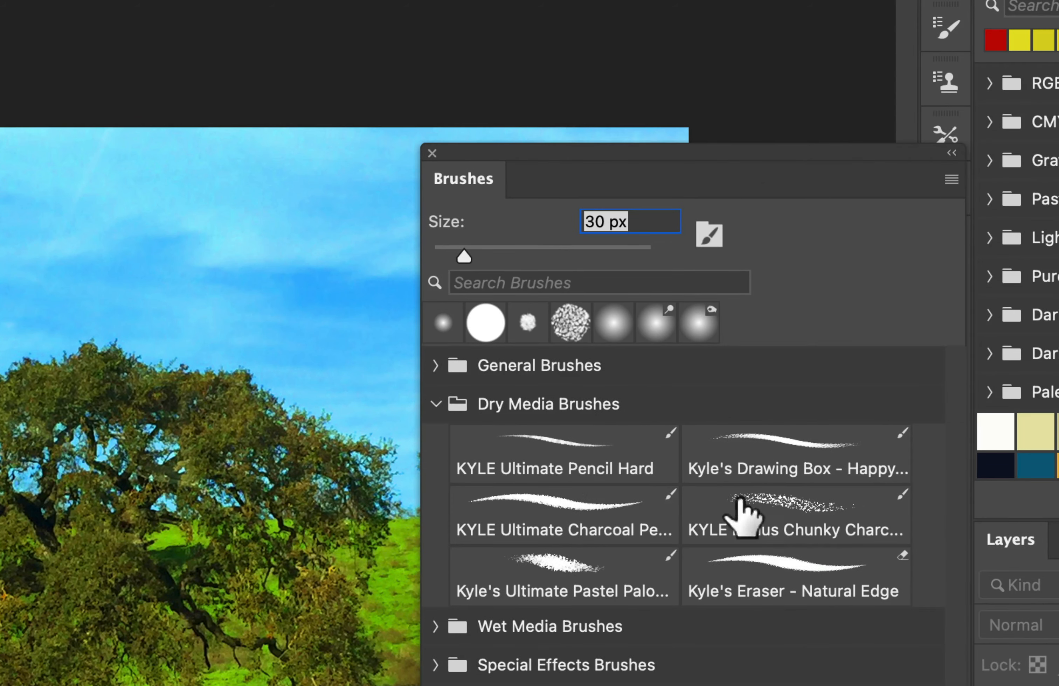
left_click(439, 405)
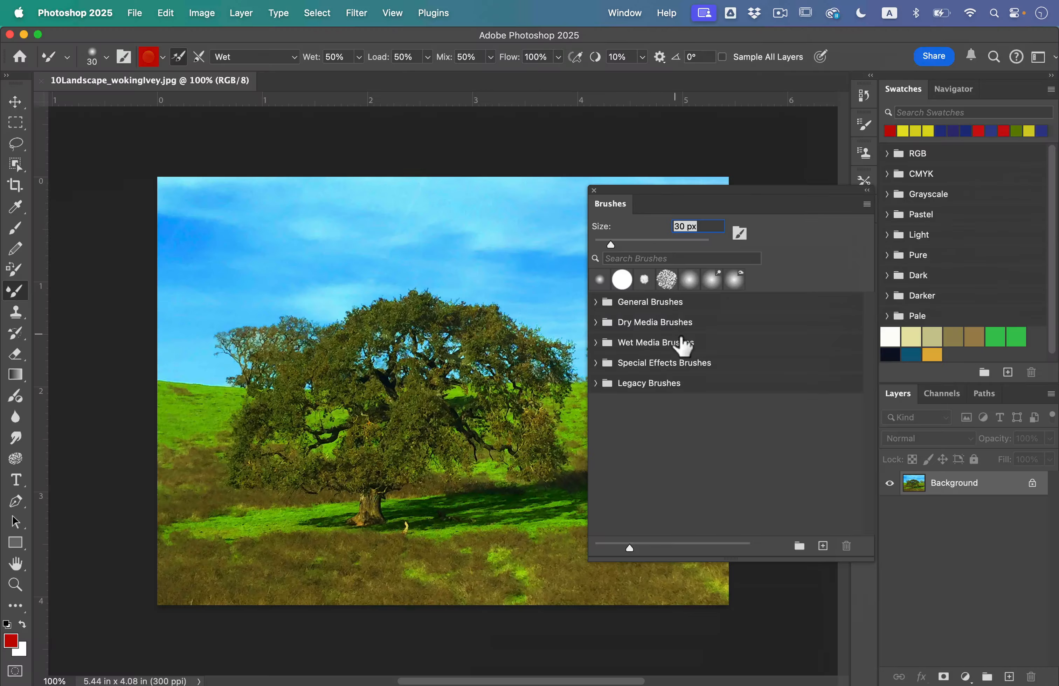
Check the Lesson10 folder in Finder for the CiB Landscape Brushes.abr file and return to Photoshop.
key("ctrl+Up")
left_click(786, 180)
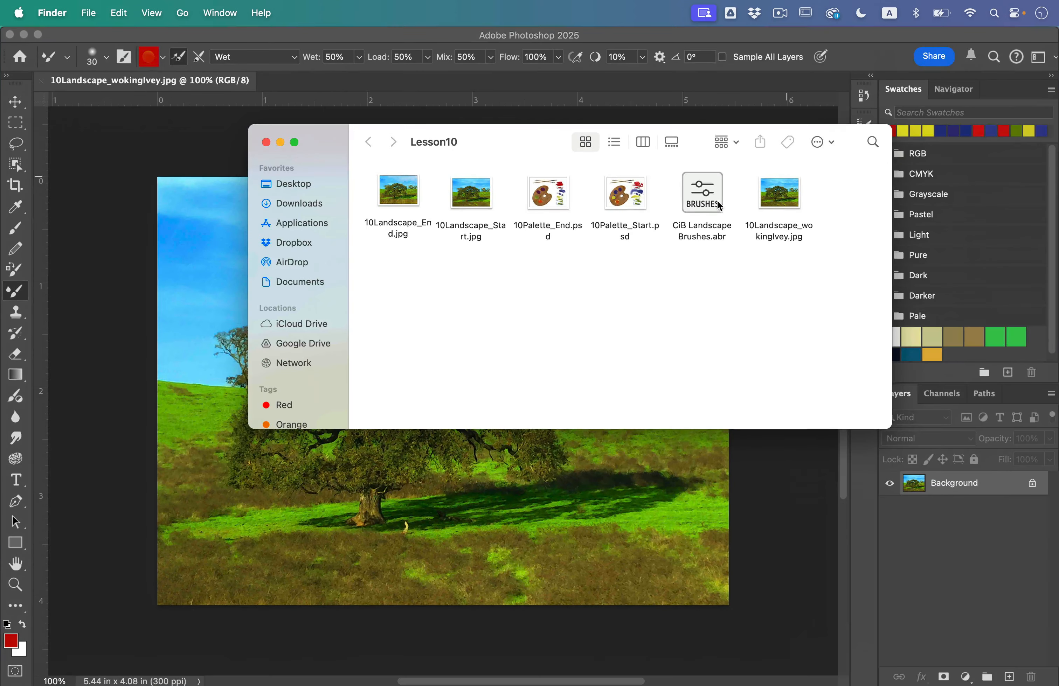
left_click(682, 448)
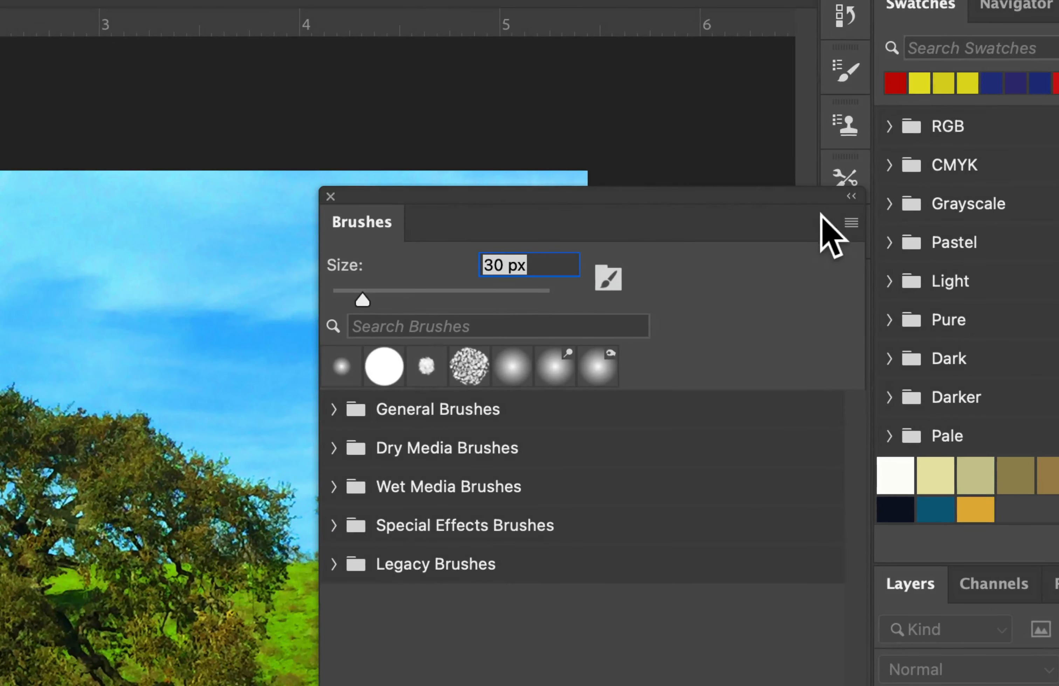
Import the brush set CiB Landscape Brushes.abr from the Lesson10 folder.
left_click(851, 222)
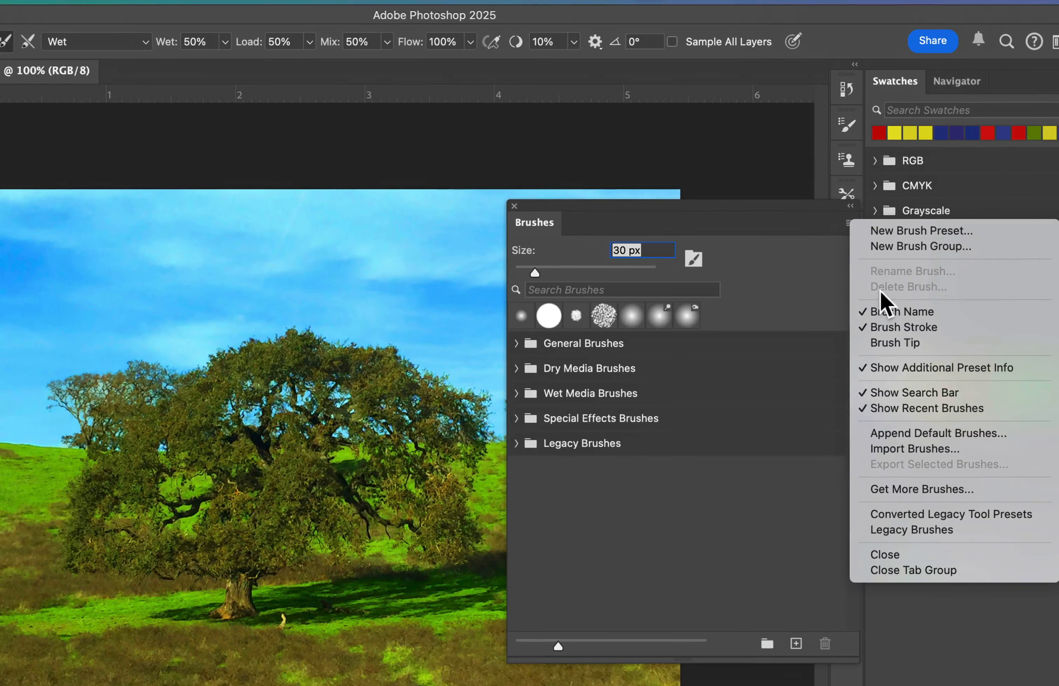
left_click(938, 542)
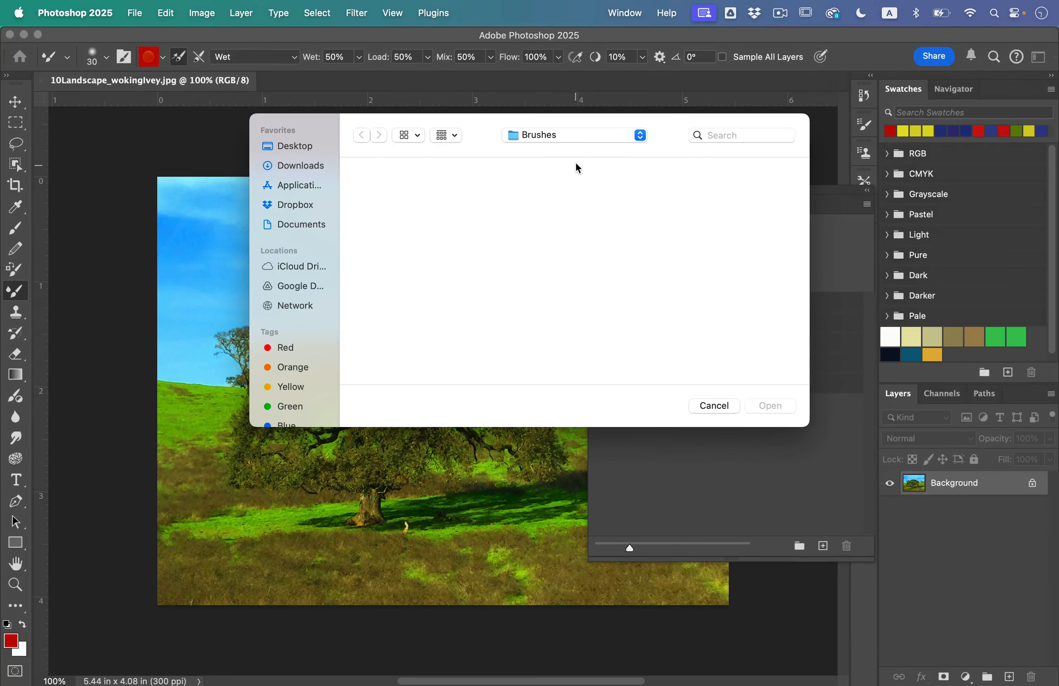
left_click(584, 137)
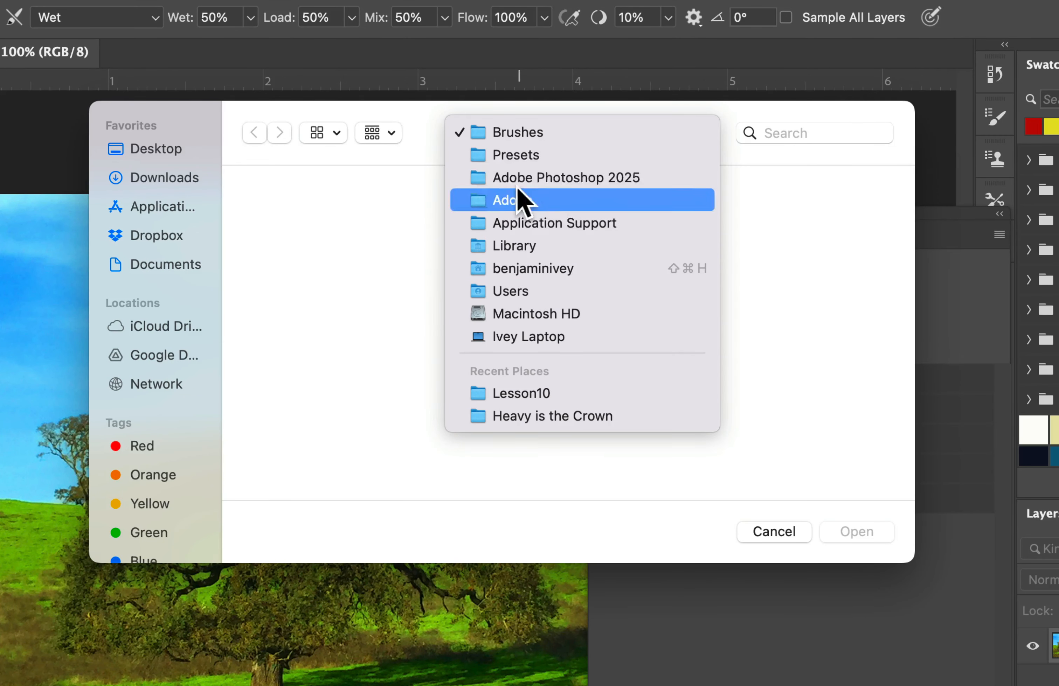
left_click(358, 216)
left_click(496, 134)
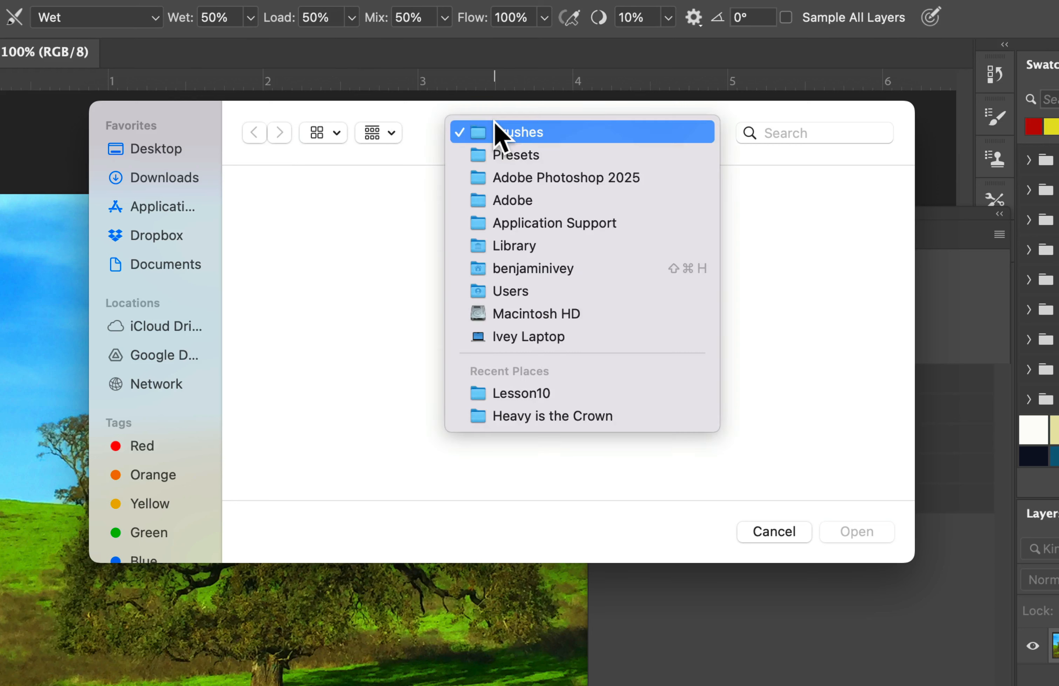
left_click(528, 394)
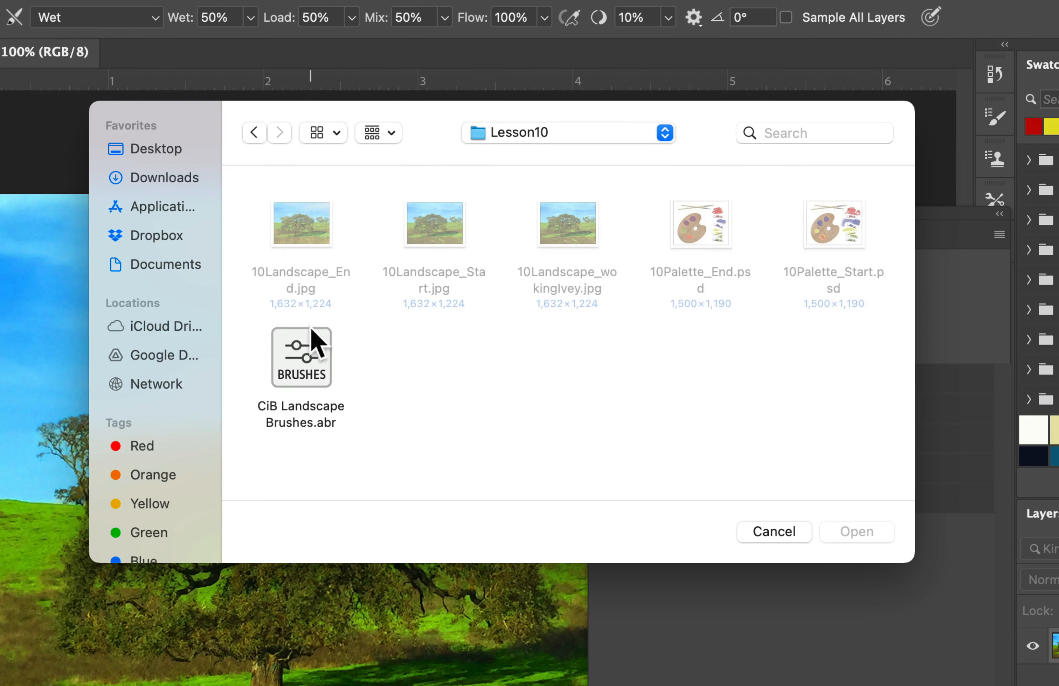
left_click(317, 365)
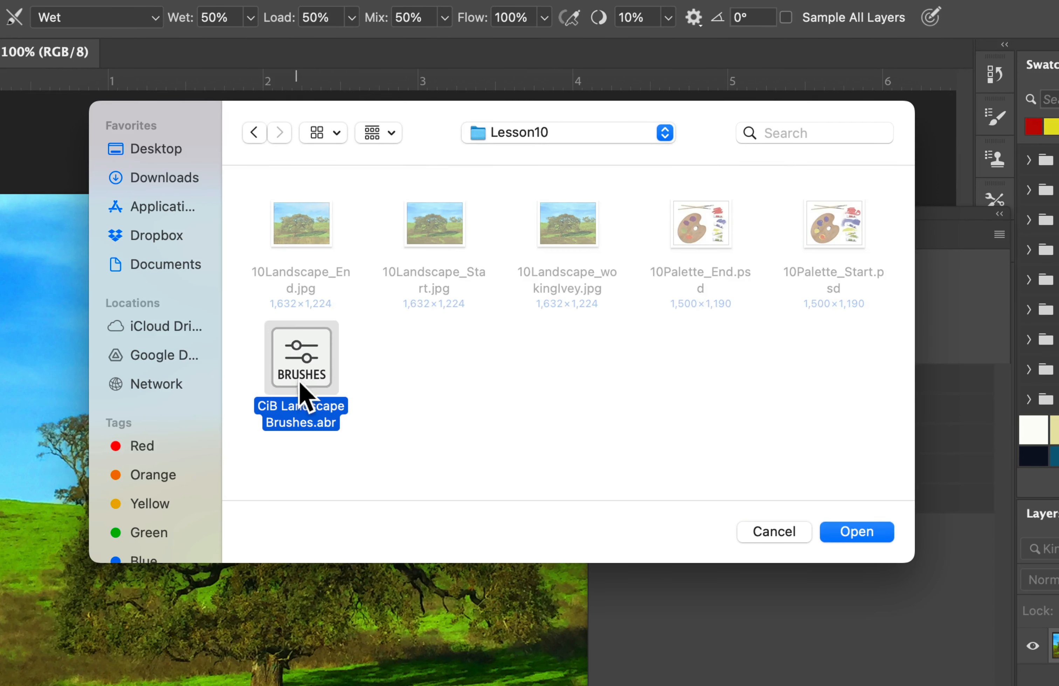
left_click(859, 536)
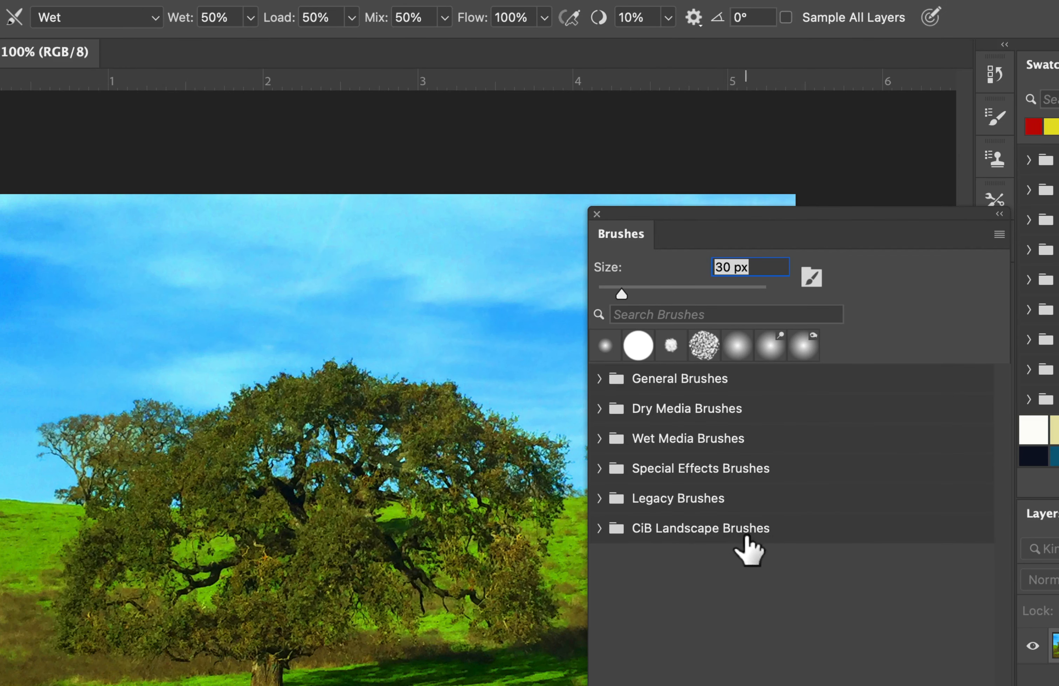
Expand the CiB Landscape Brushes group and select the Round Fan Brush.
left_click(599, 528)
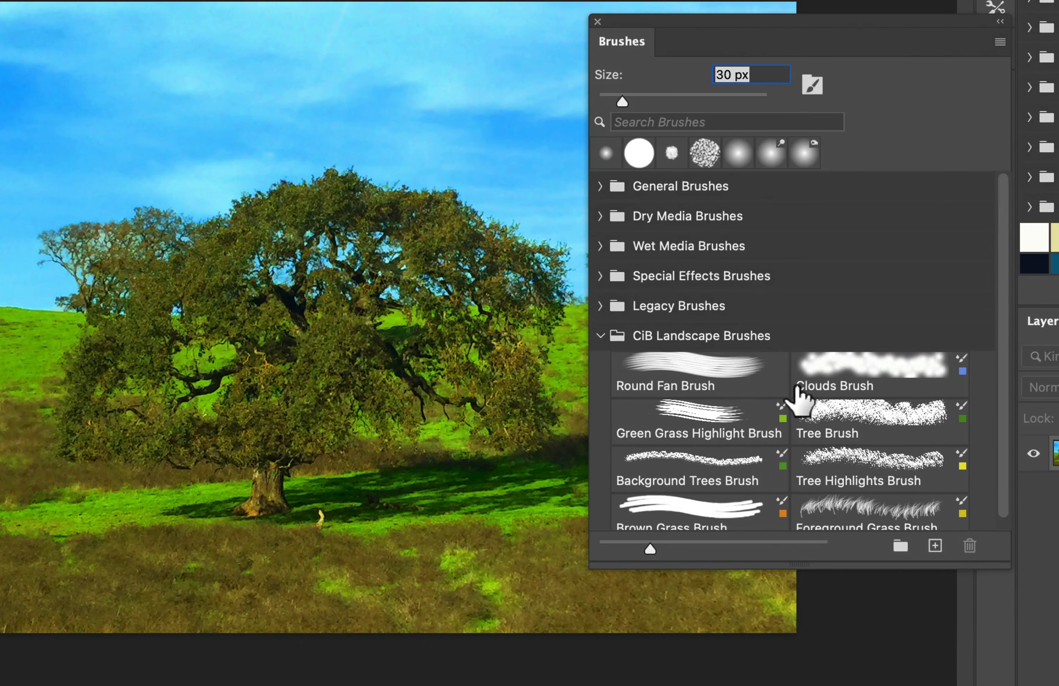
scroll(796, 578, "down", 1)
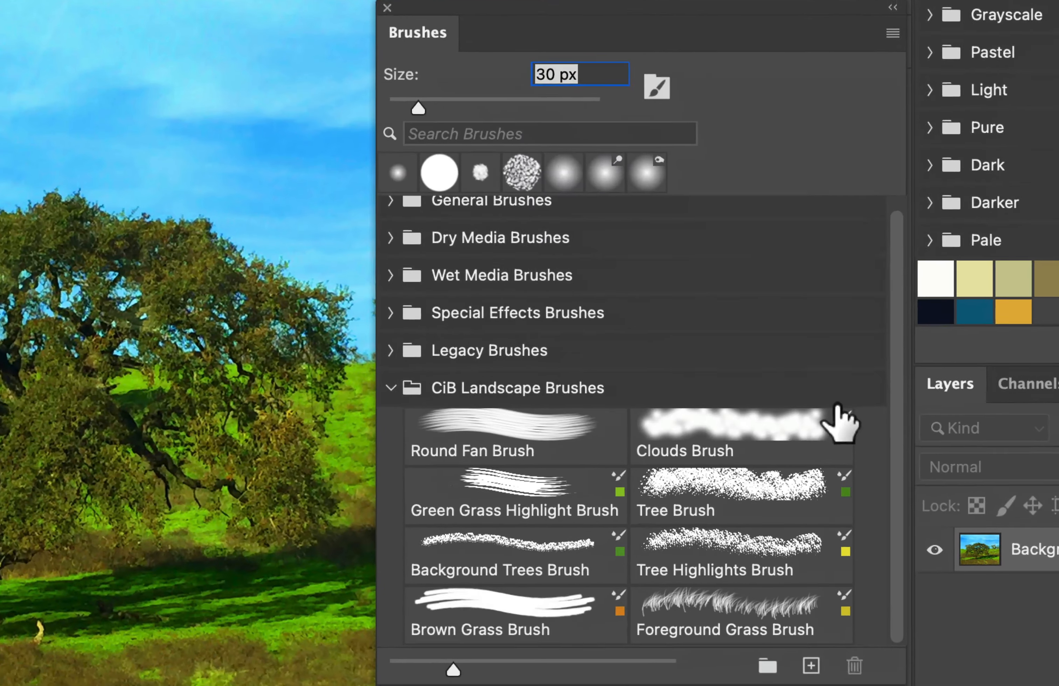
left_click(483, 430)
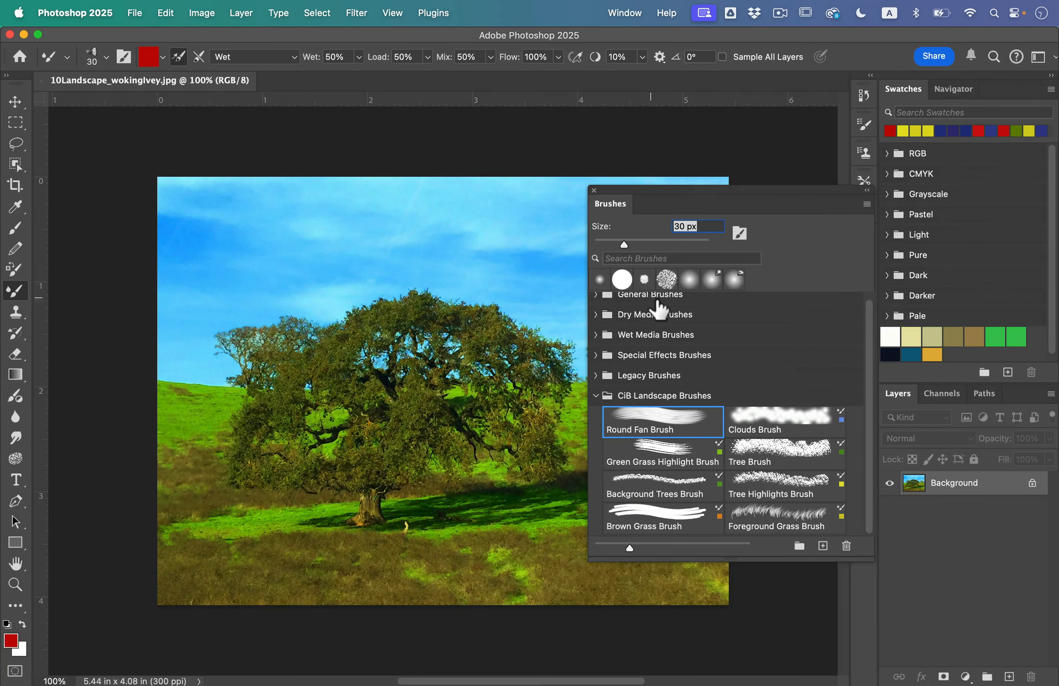
Open the brush settings for the Round Fan Brush and set its size to 36 px.
left_click_drag(730, 196, 629, 233)
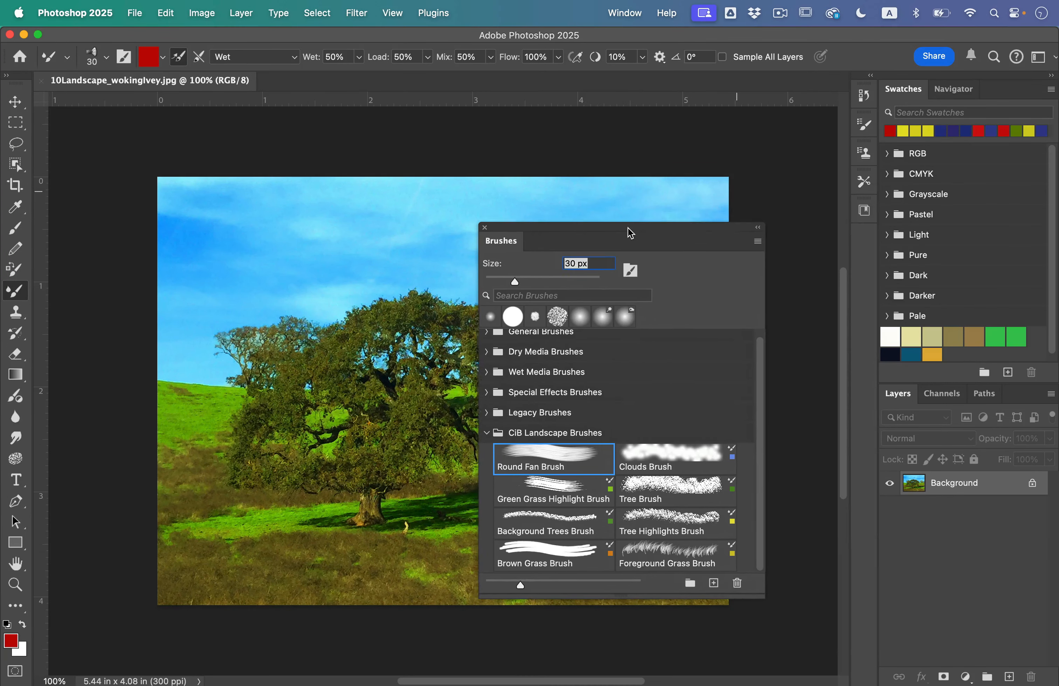
left_click(864, 127)
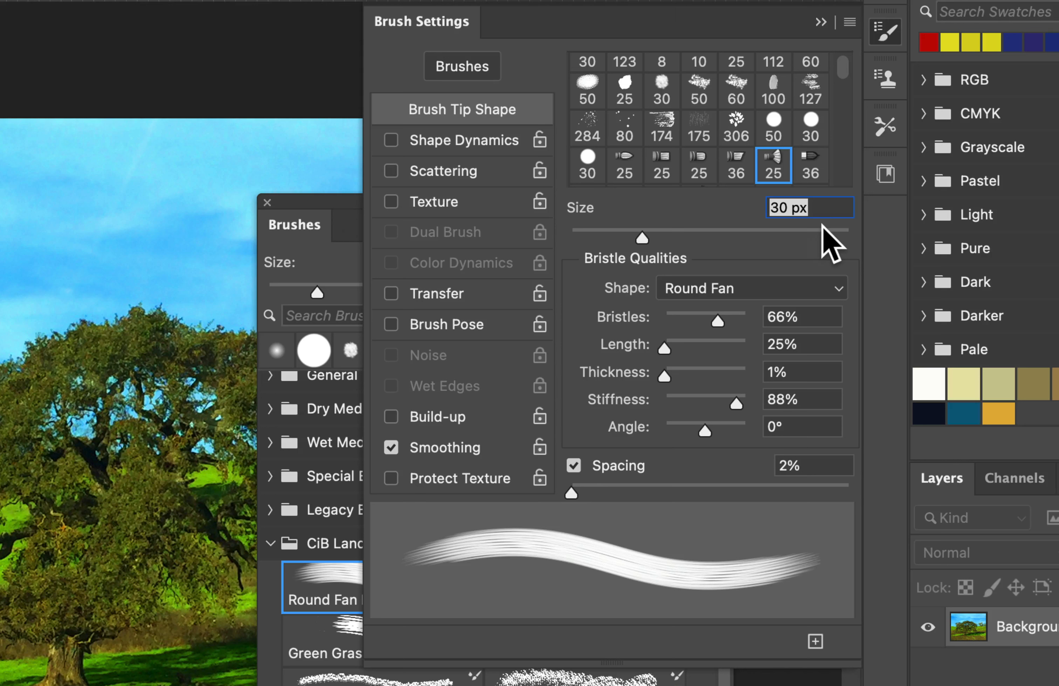
left_click(818, 208)
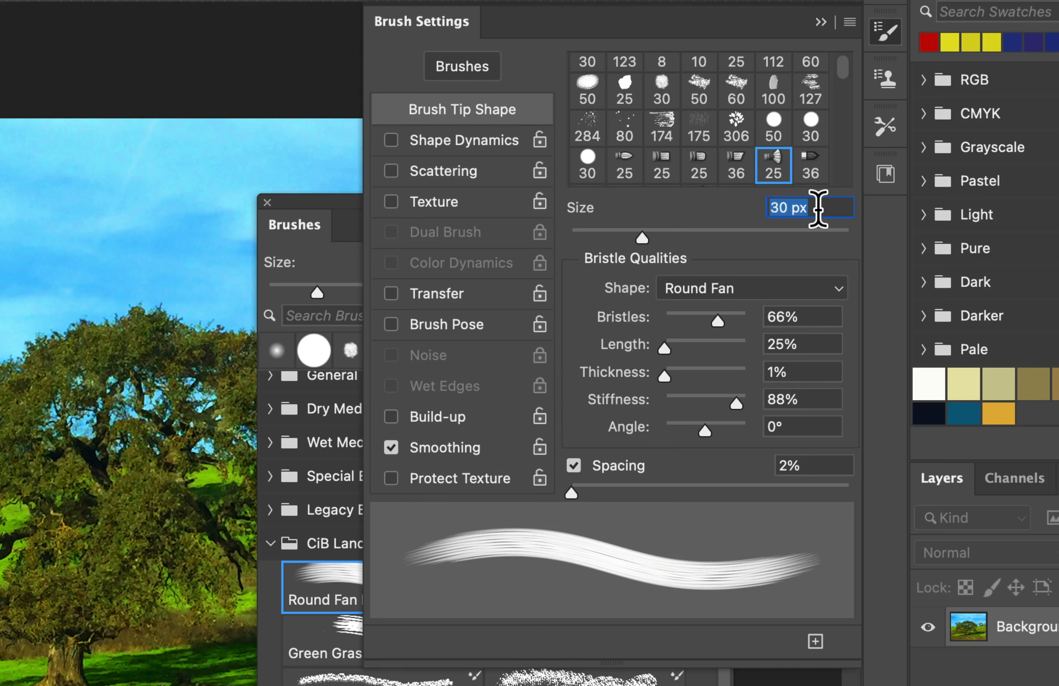
type("36")
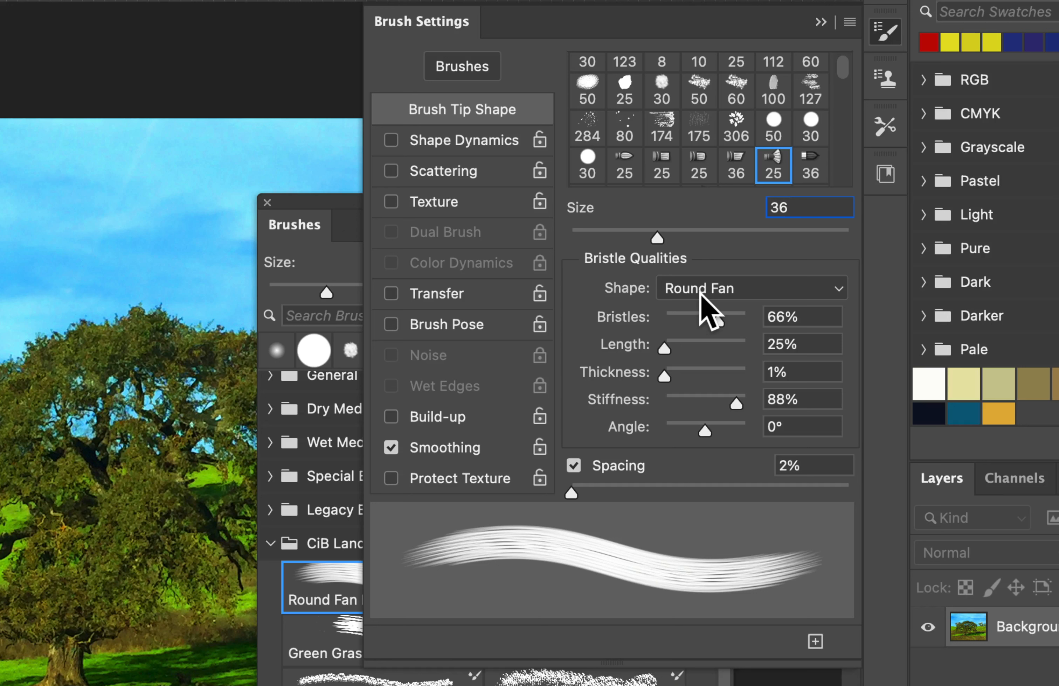
Set the Round Fan bristle qualities to Bristles 35%, Length 32%, Thickness 2% and Stiffness 75%.
left_click(812, 317)
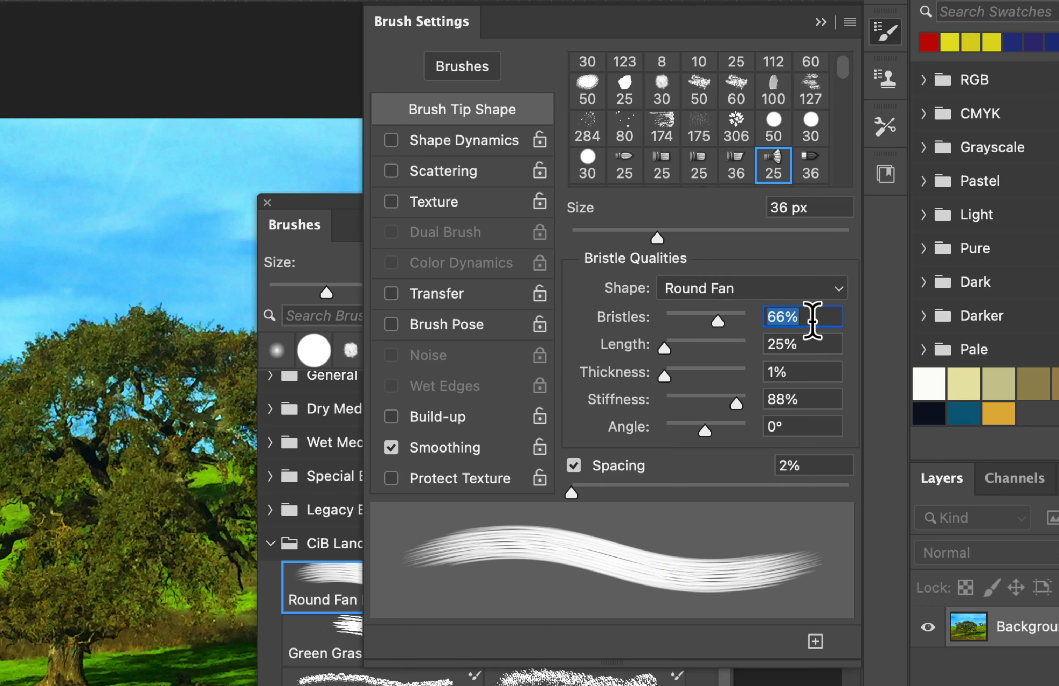
type("35")
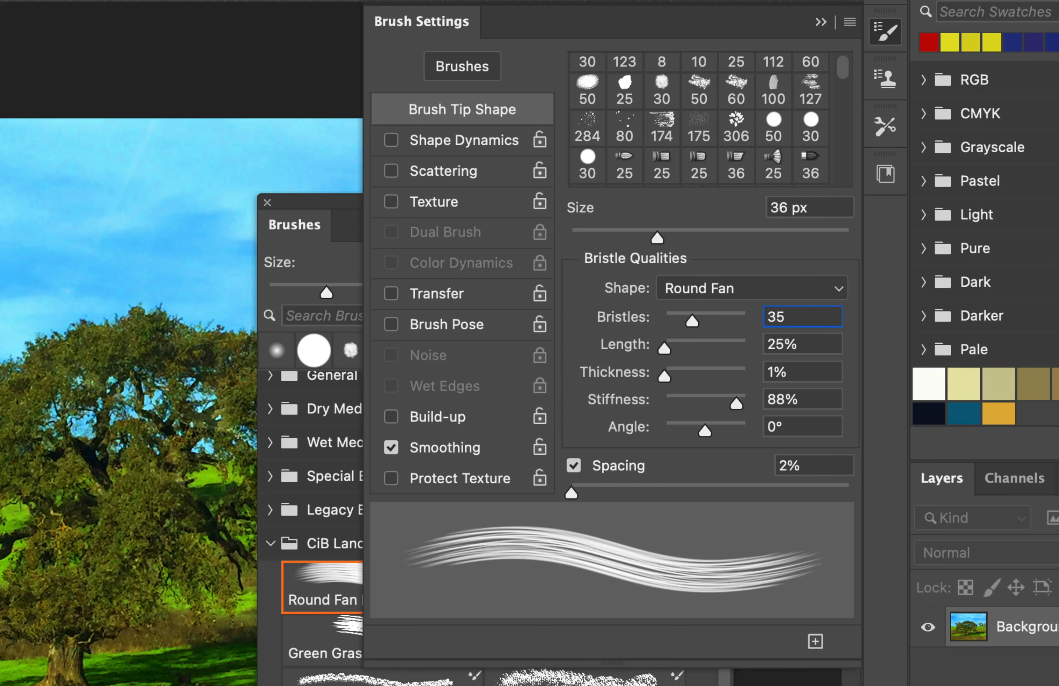
left_click(817, 344)
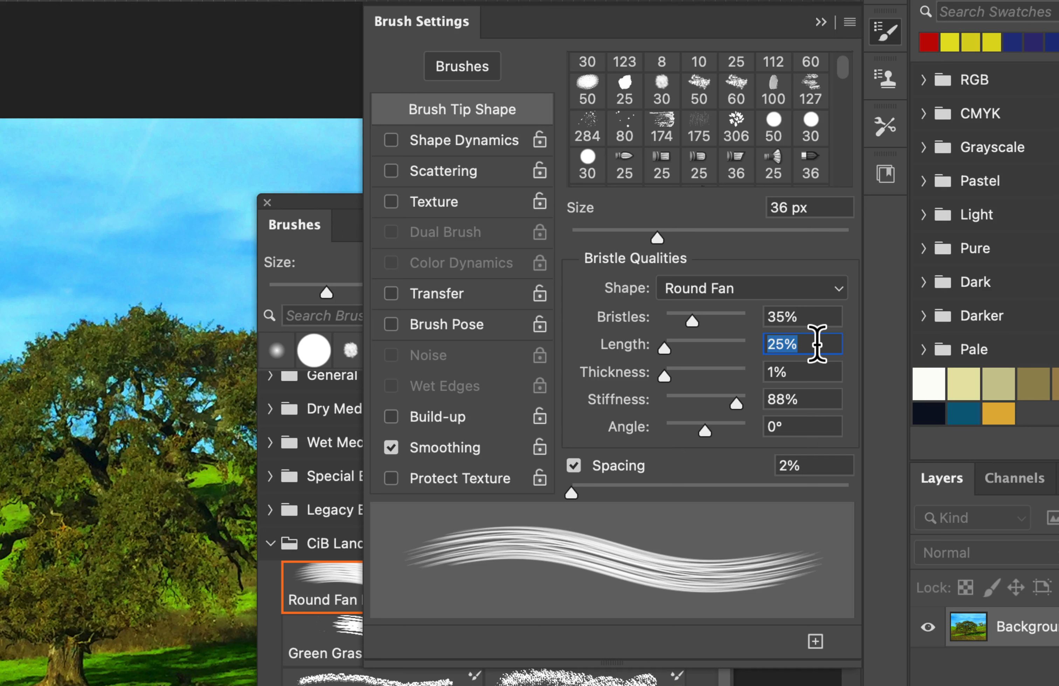
type("32")
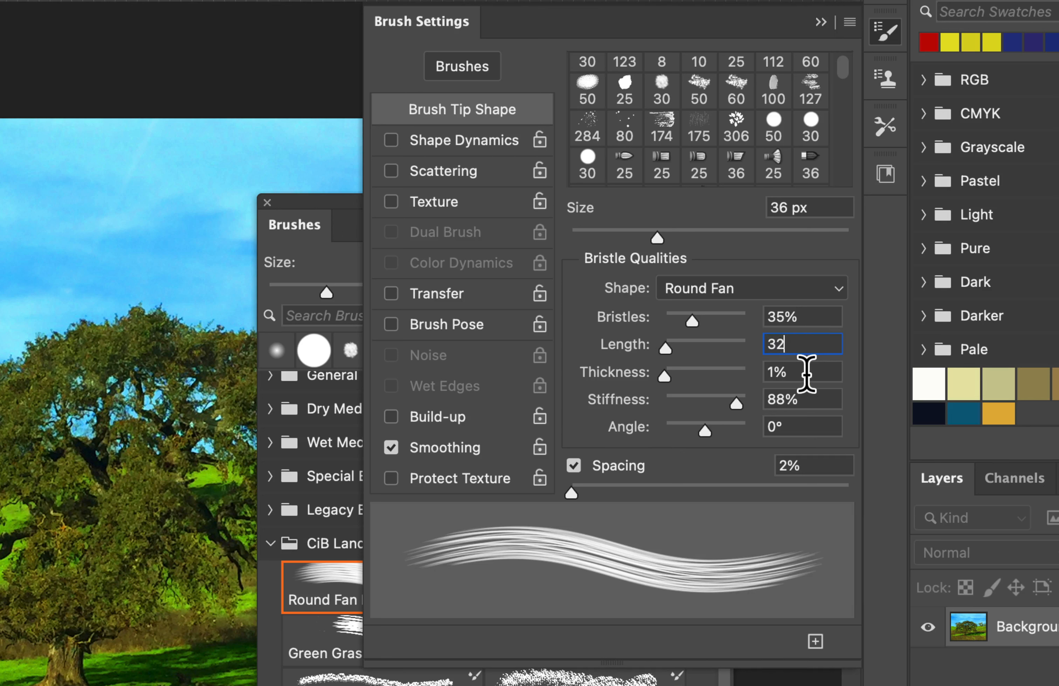
type("2")
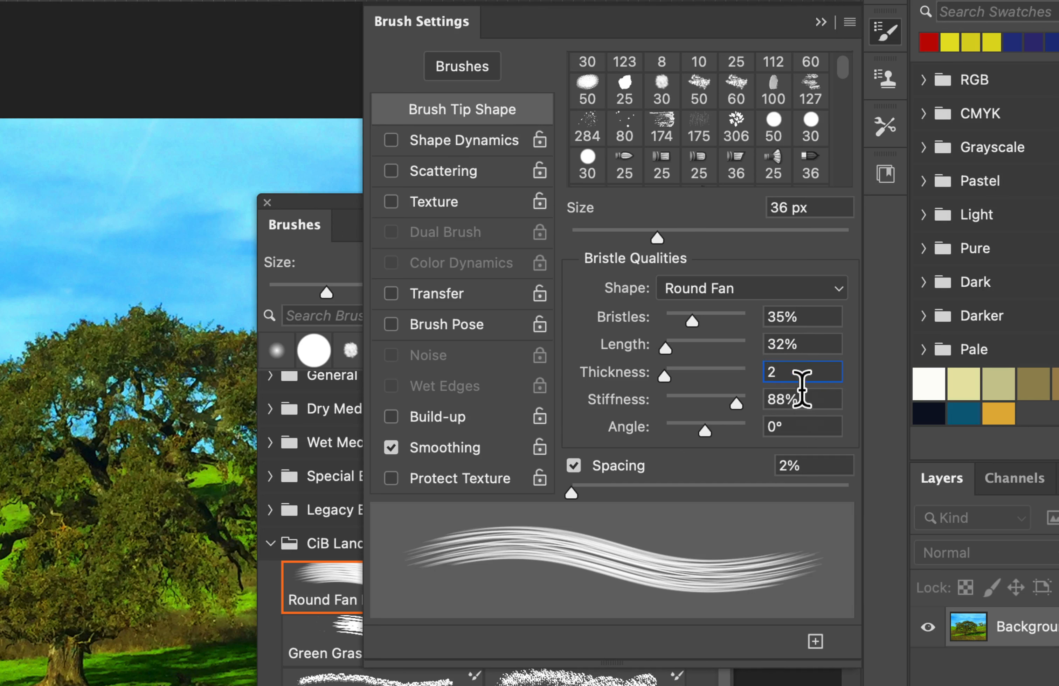
left_click(799, 400)
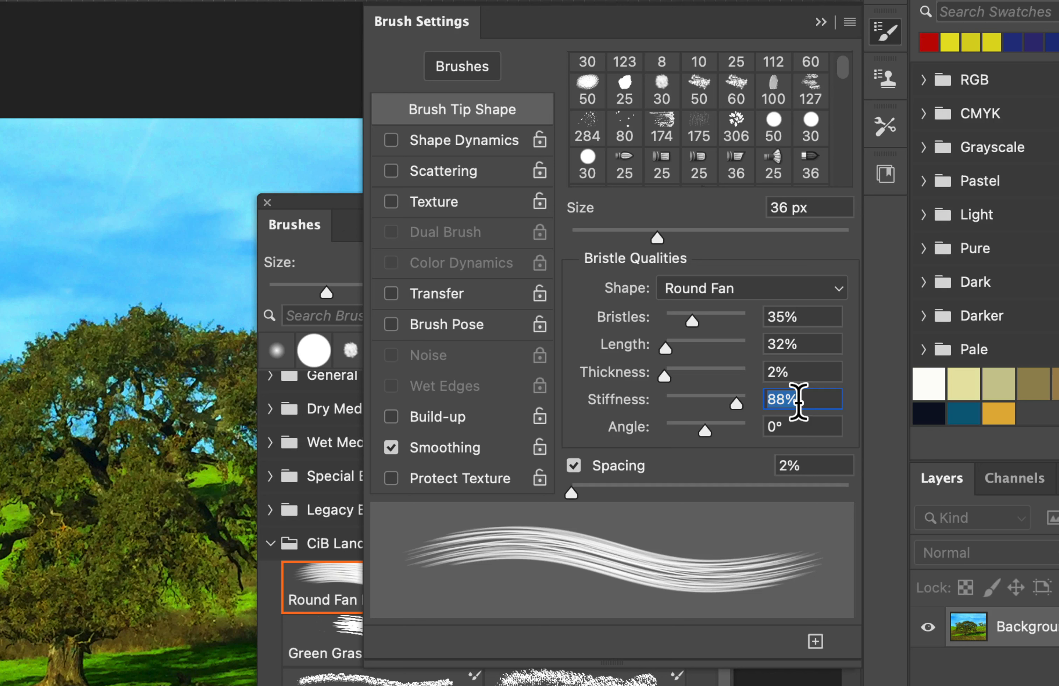
type("75")
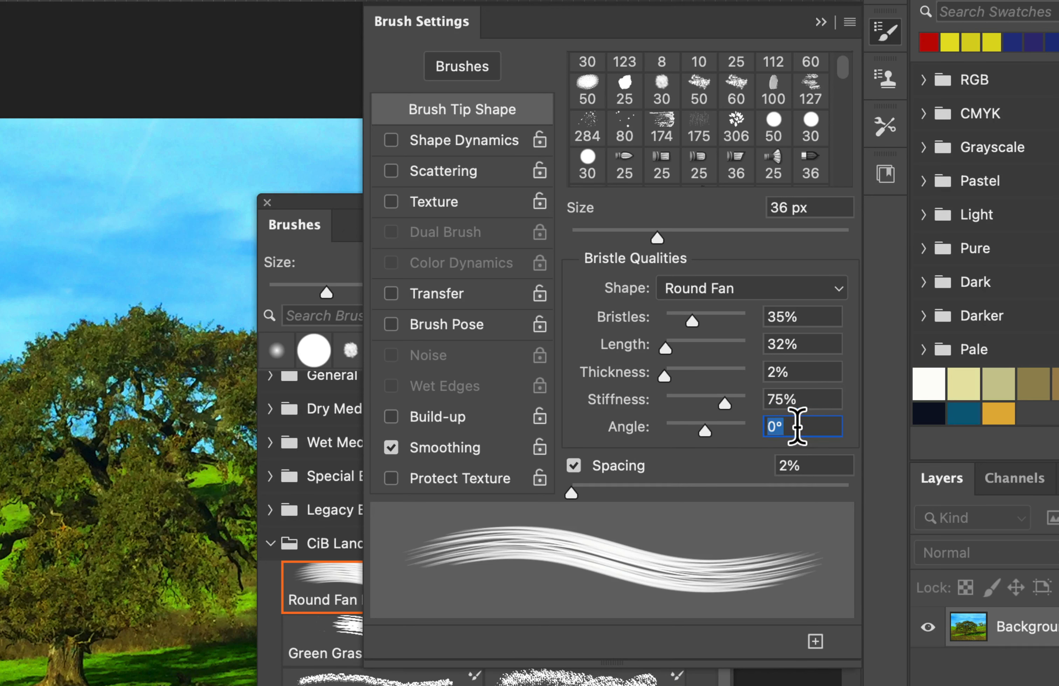
Try a spacing of 8% on the brush tip and set it back to 2%.
left_click(814, 465)
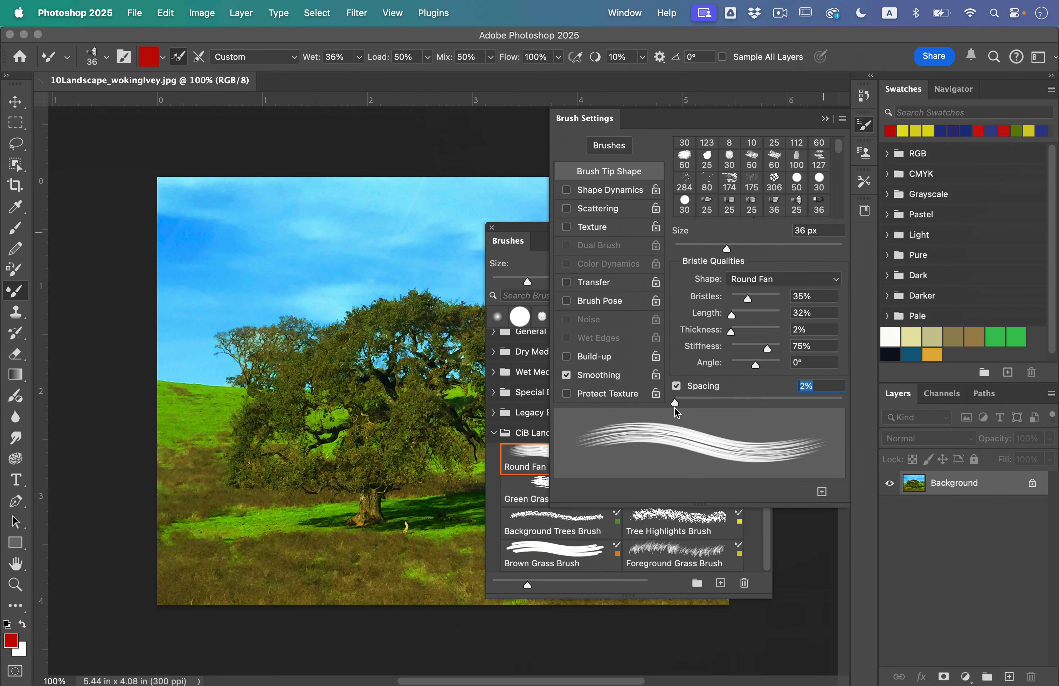
mouse_move(675, 402)
left_mouse_down()
mouse_move(725, 401)
mouse_move(680, 403)
left_mouse_up()
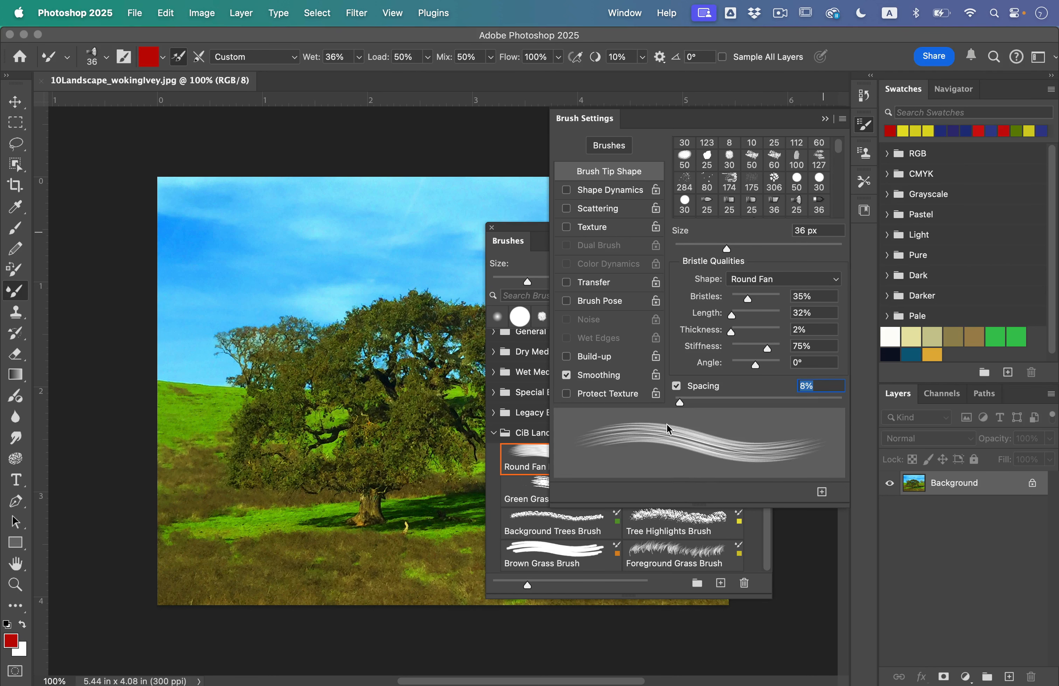
type("2")
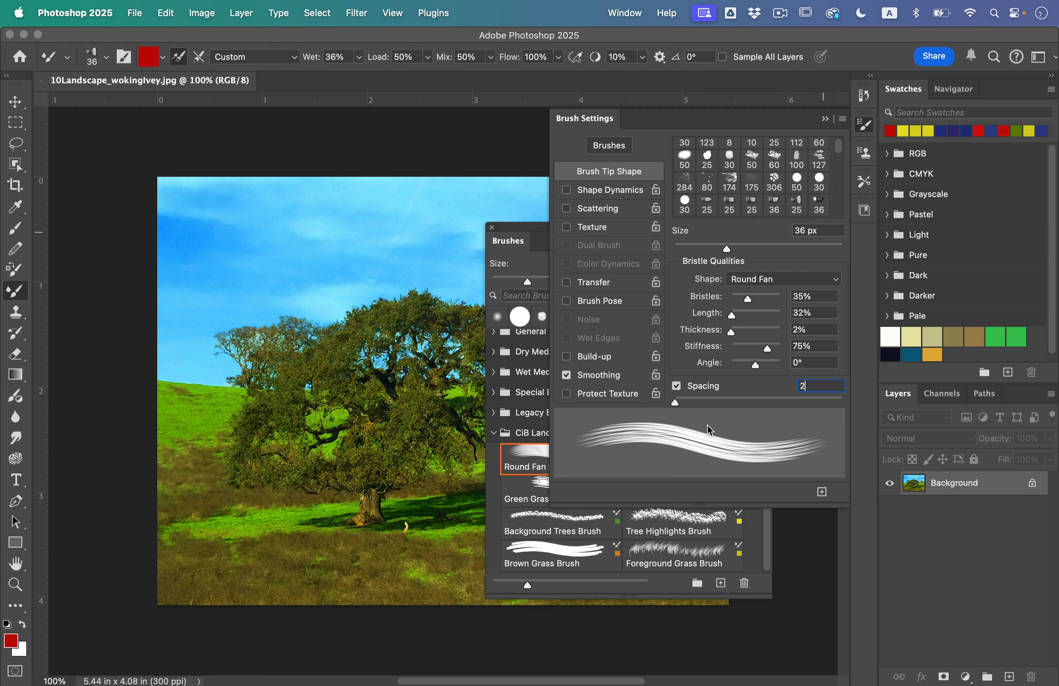
key("Return")
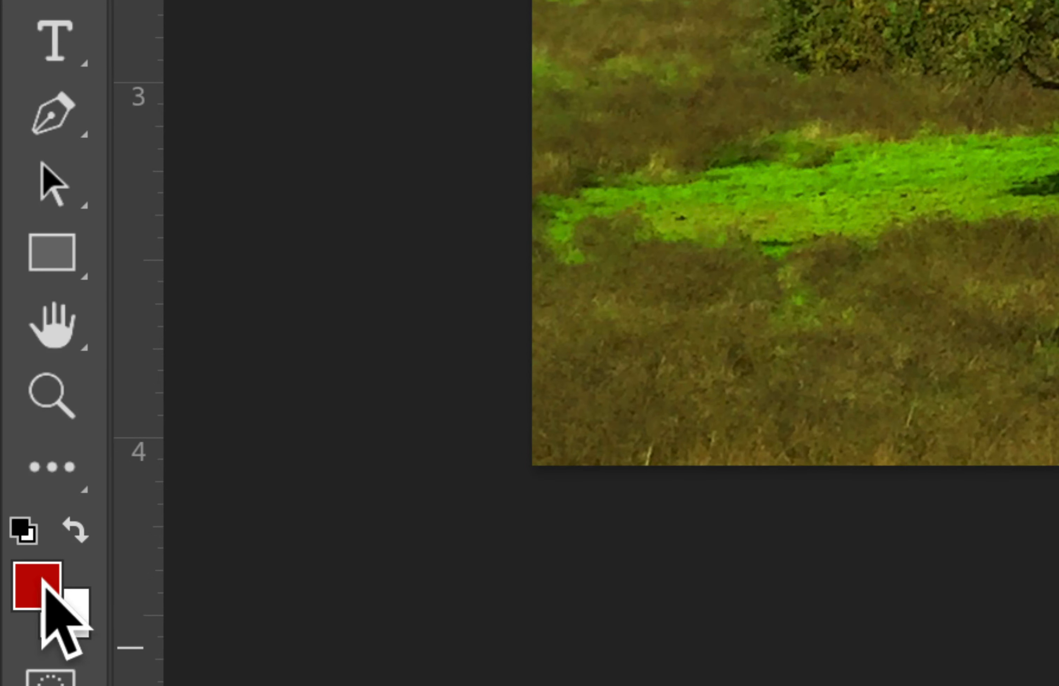
Set the foreground color to sky blue with RGB values 86, 201, 252.
left_click(43, 590)
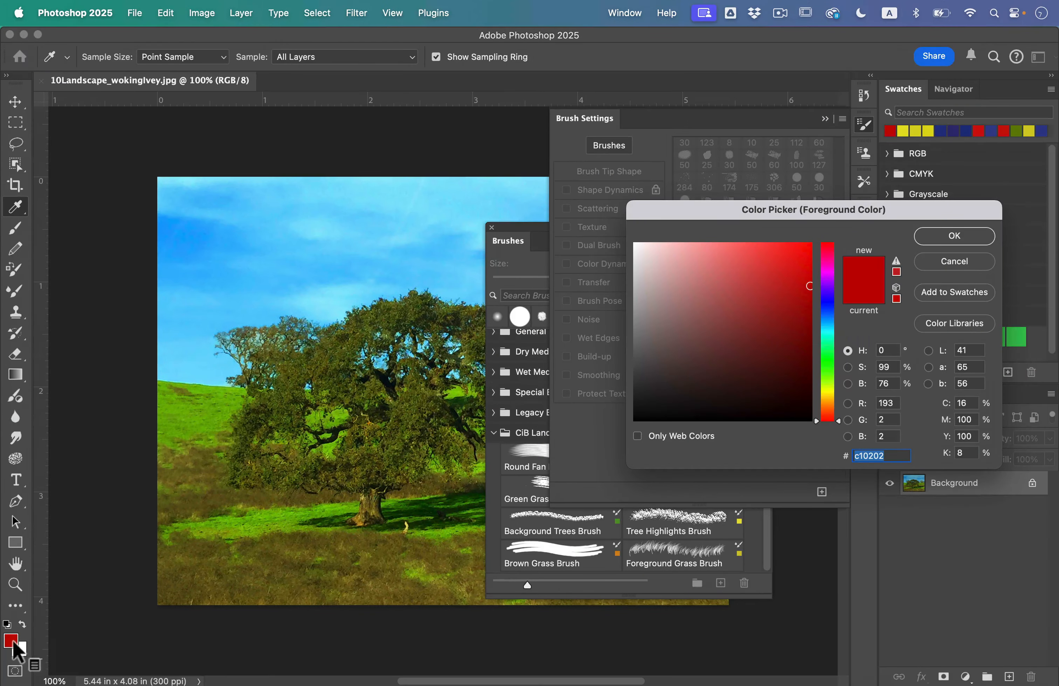
left_click_drag(673, 214, 433, 209)
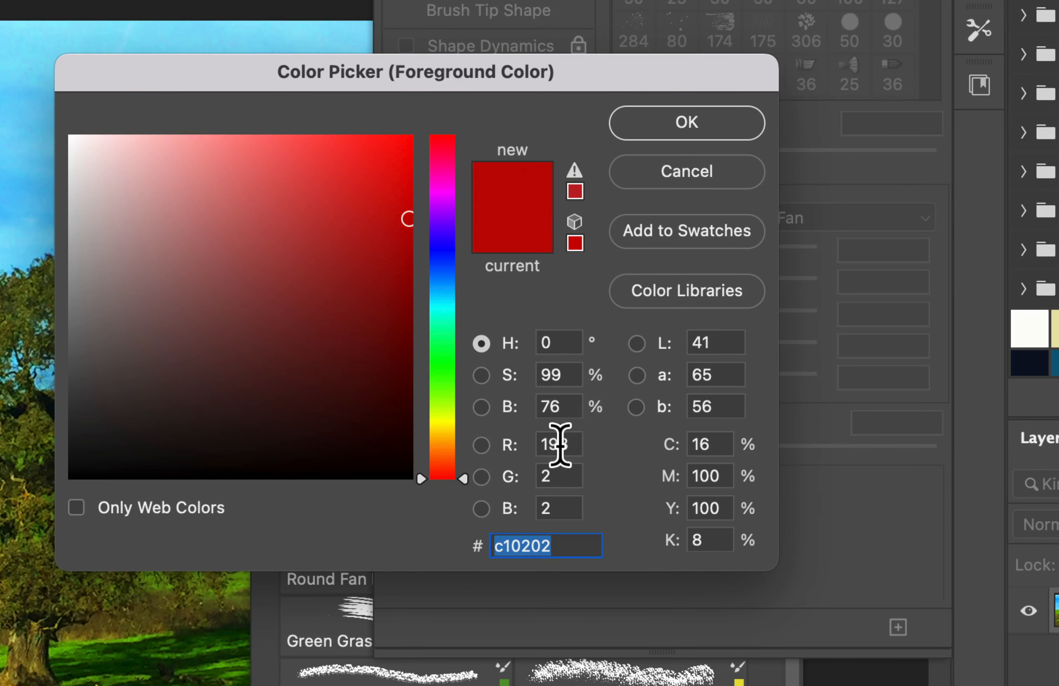
left_click(646, 398)
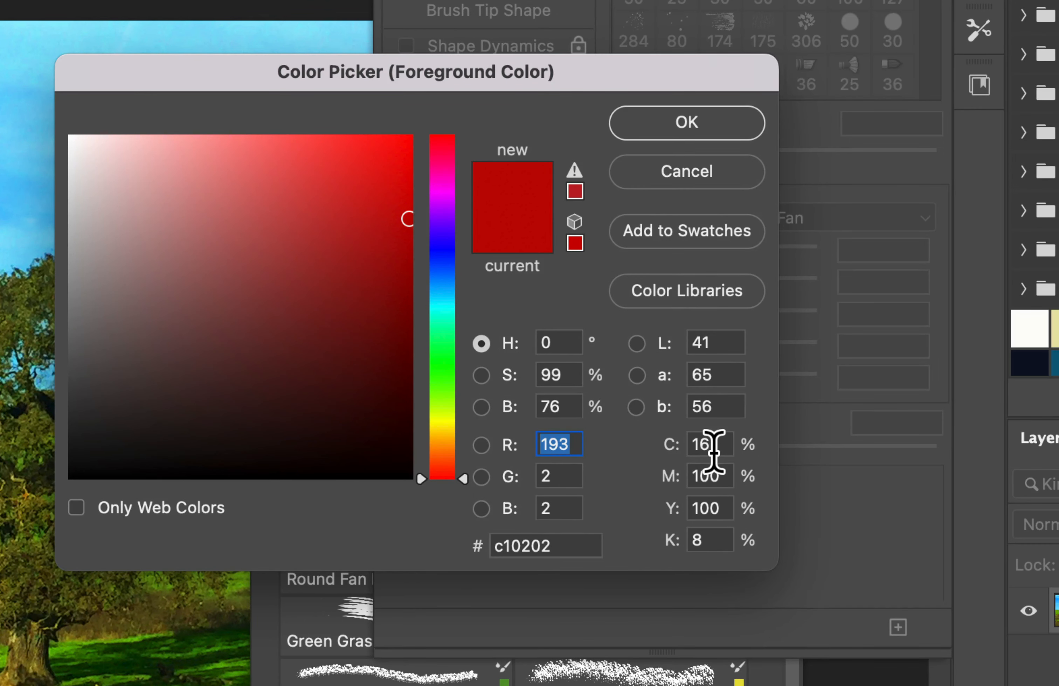
type("86")
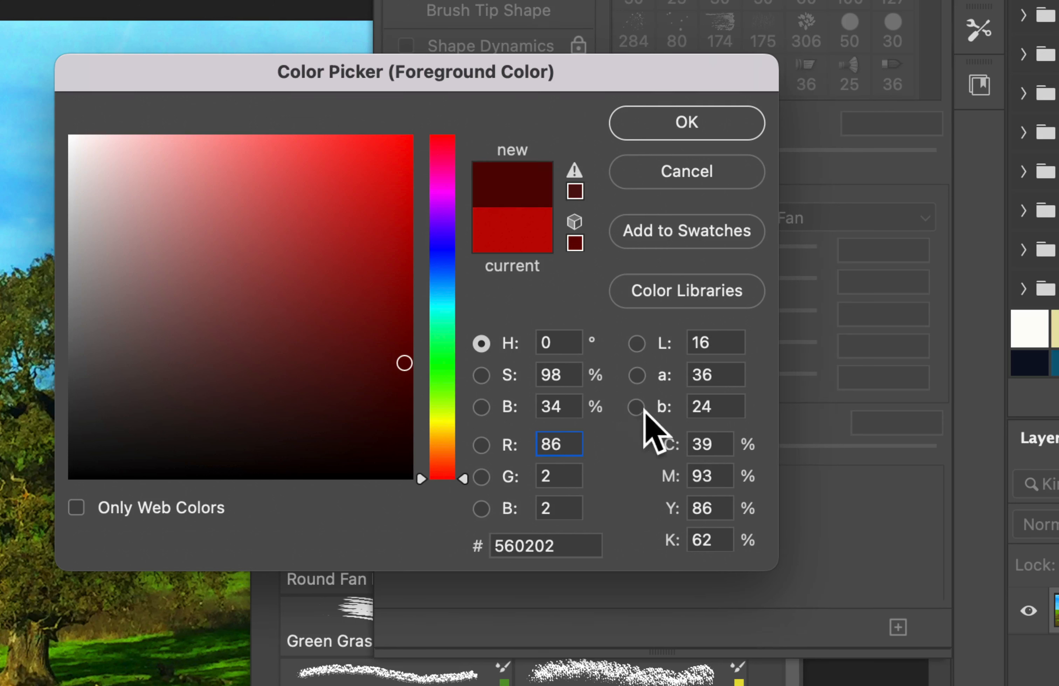
left_click(557, 468)
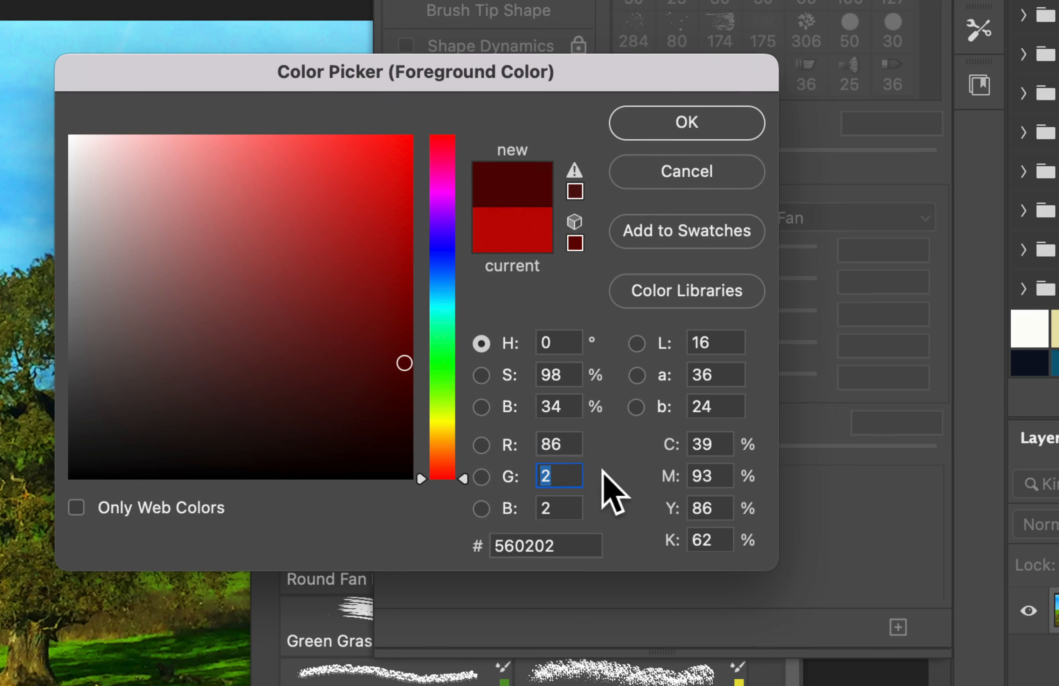
type("201")
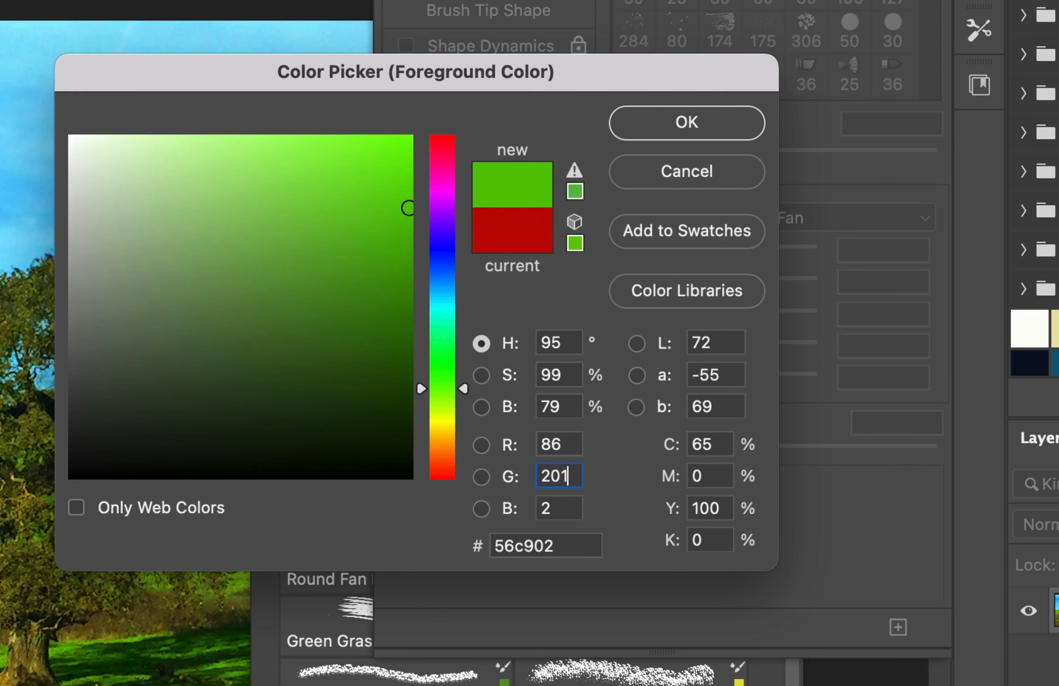
left_click(564, 507)
type("252")
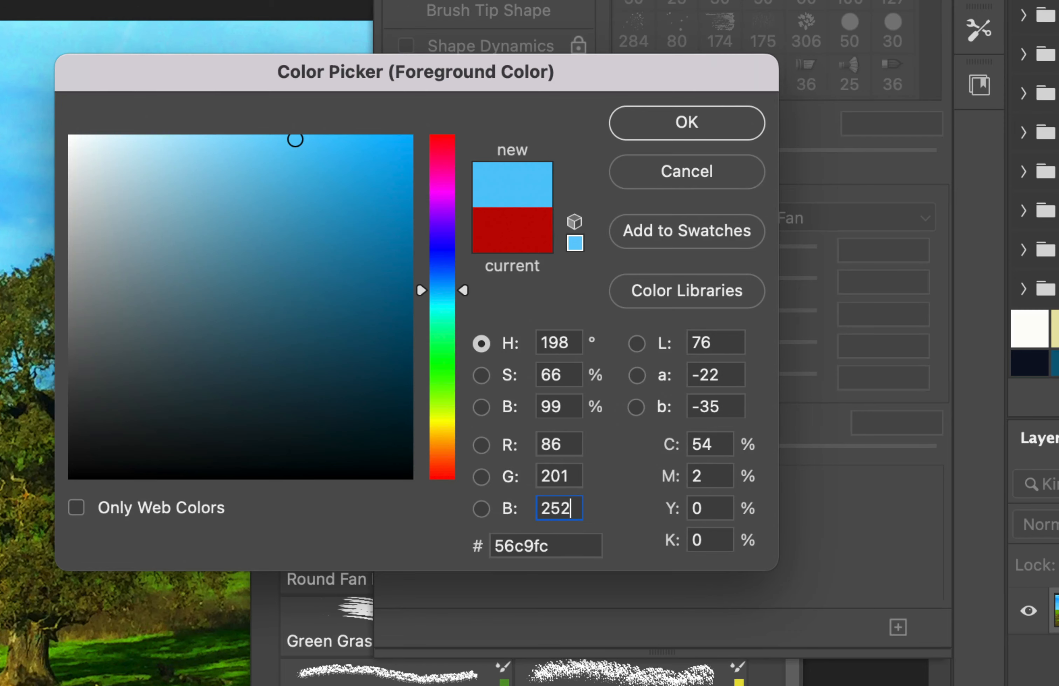
left_click(665, 121)
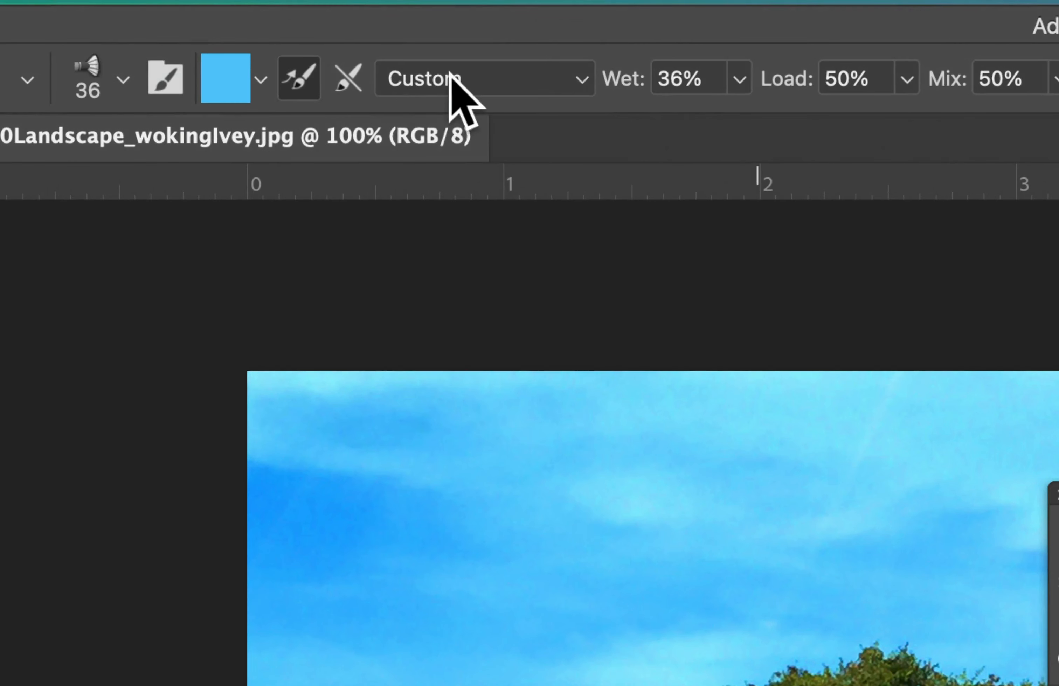
Apply the Dry blending preset and save the brush as Sky Brush, capturing its size, tool settings and color.
left_click(242, 57)
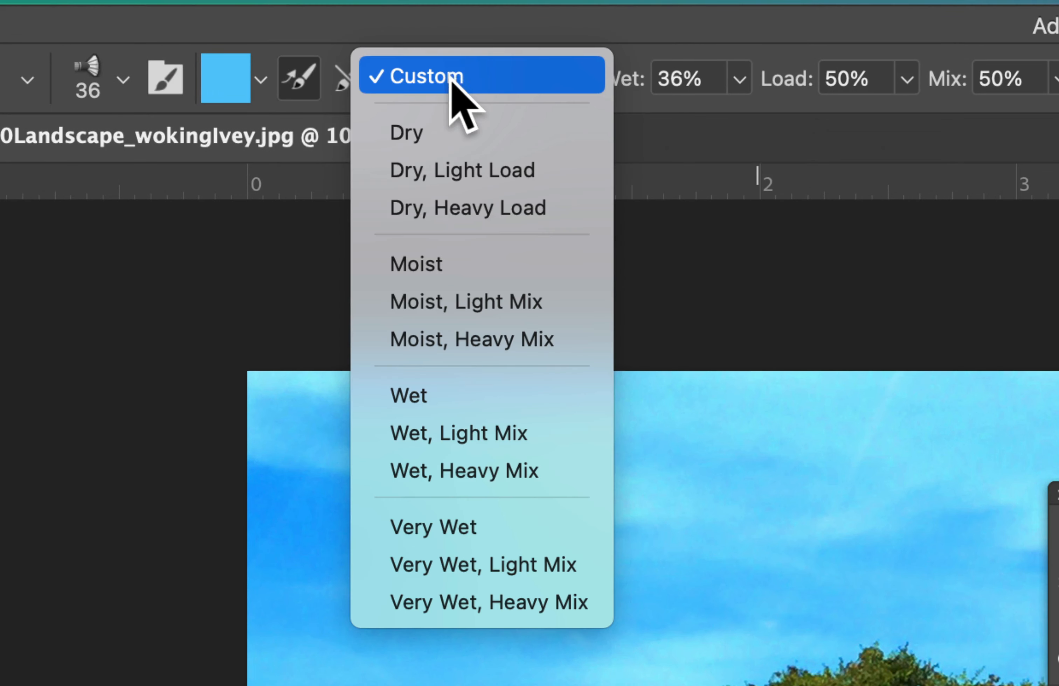
left_click(451, 130)
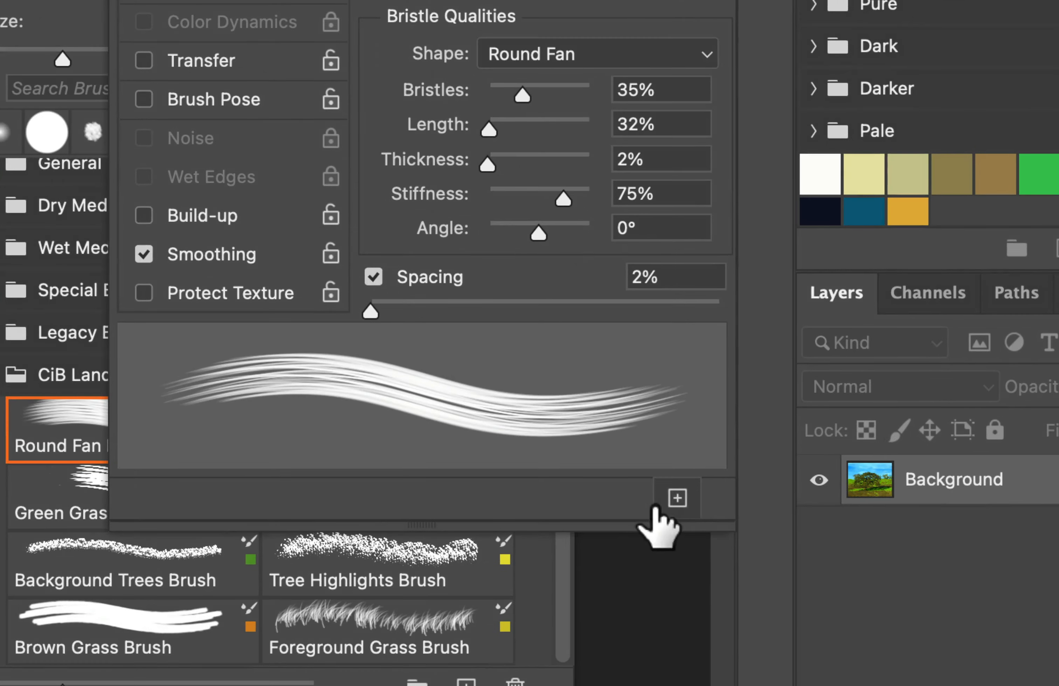
left_click(677, 499)
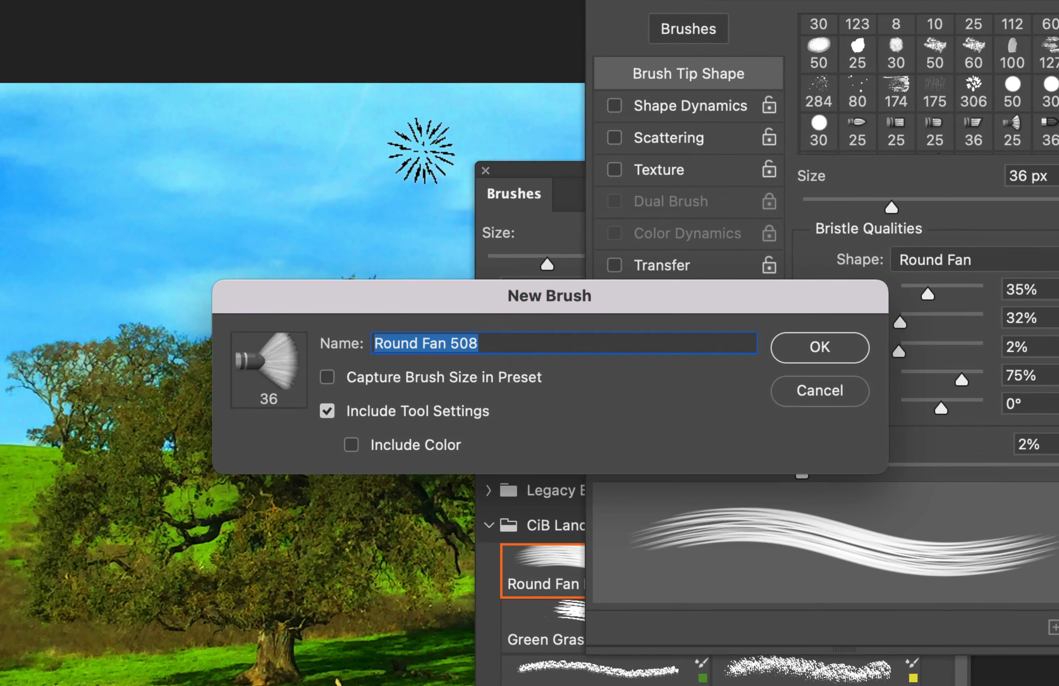
type("Sky Brush")
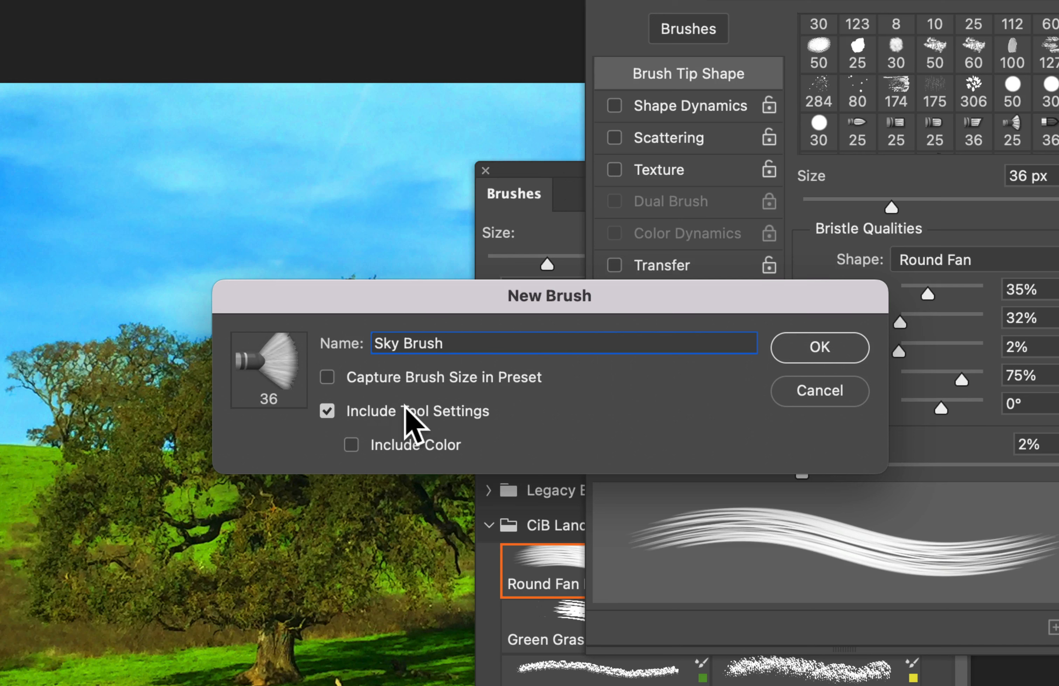
left_click(328, 378)
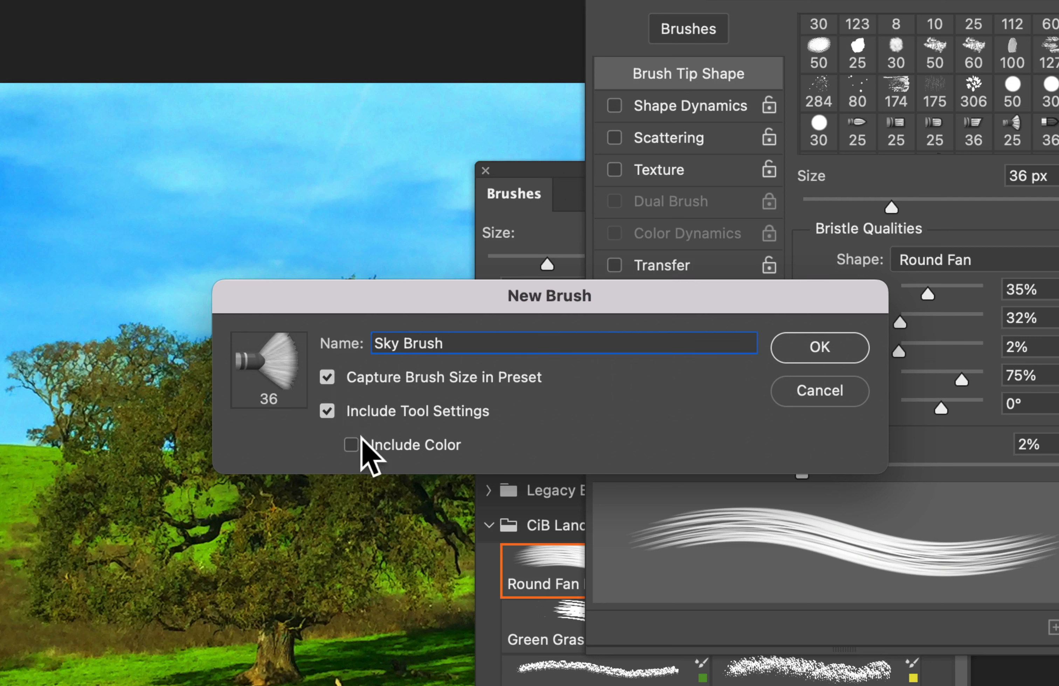
left_click(352, 445)
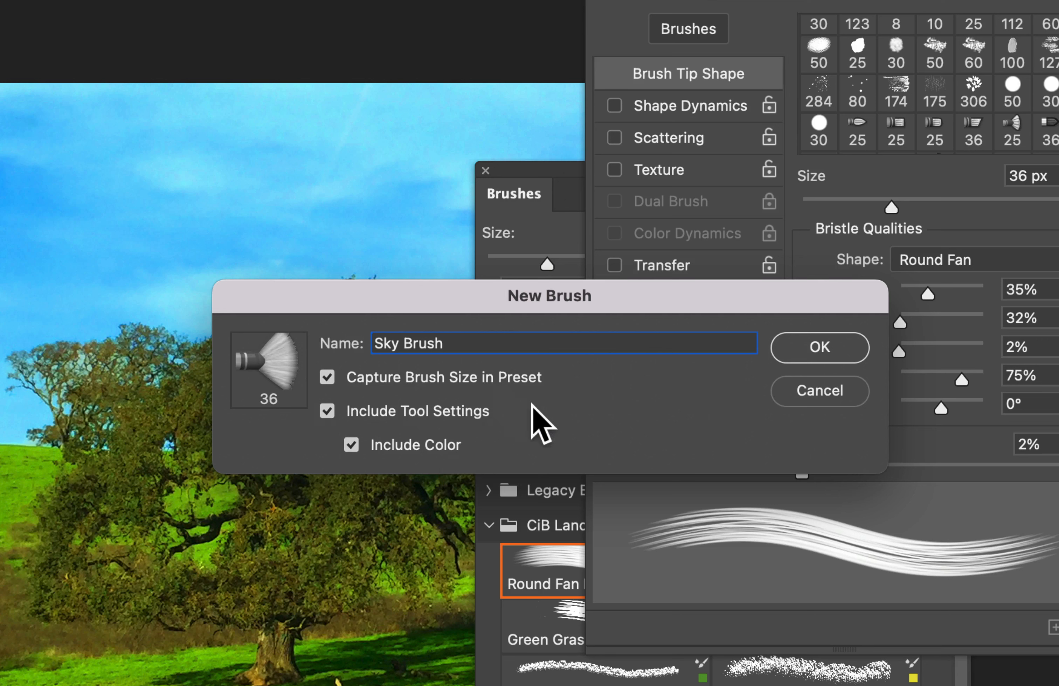
left_click(831, 348)
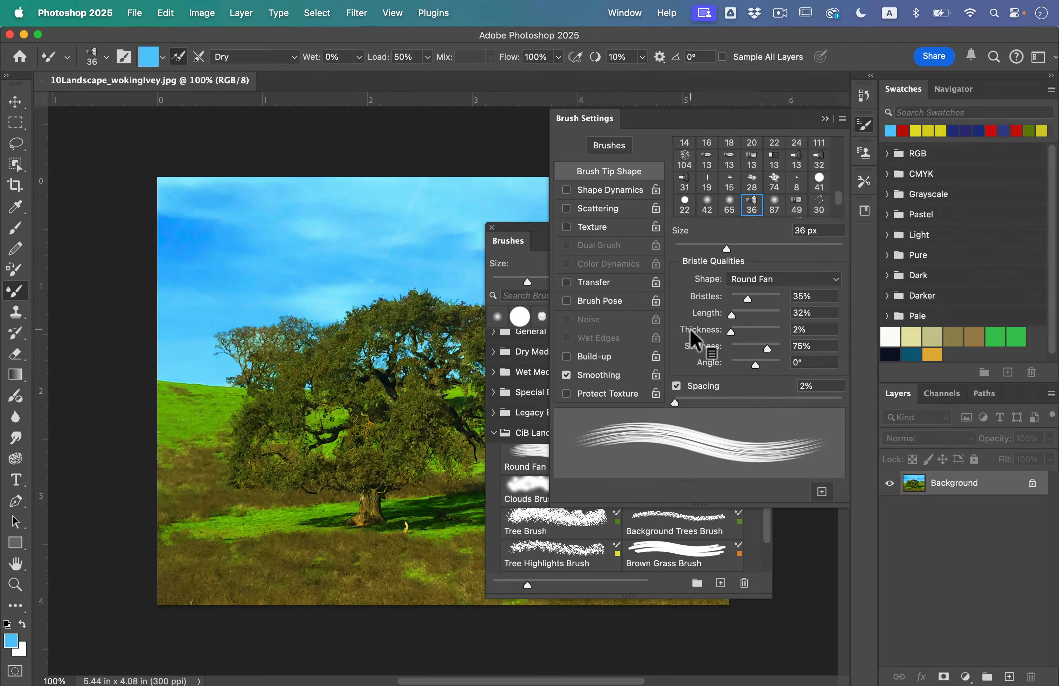
Collapse the Brush Settings and move the floating Brushes panel off the image to clear the canvas.
left_click_drag(517, 229, 495, 192)
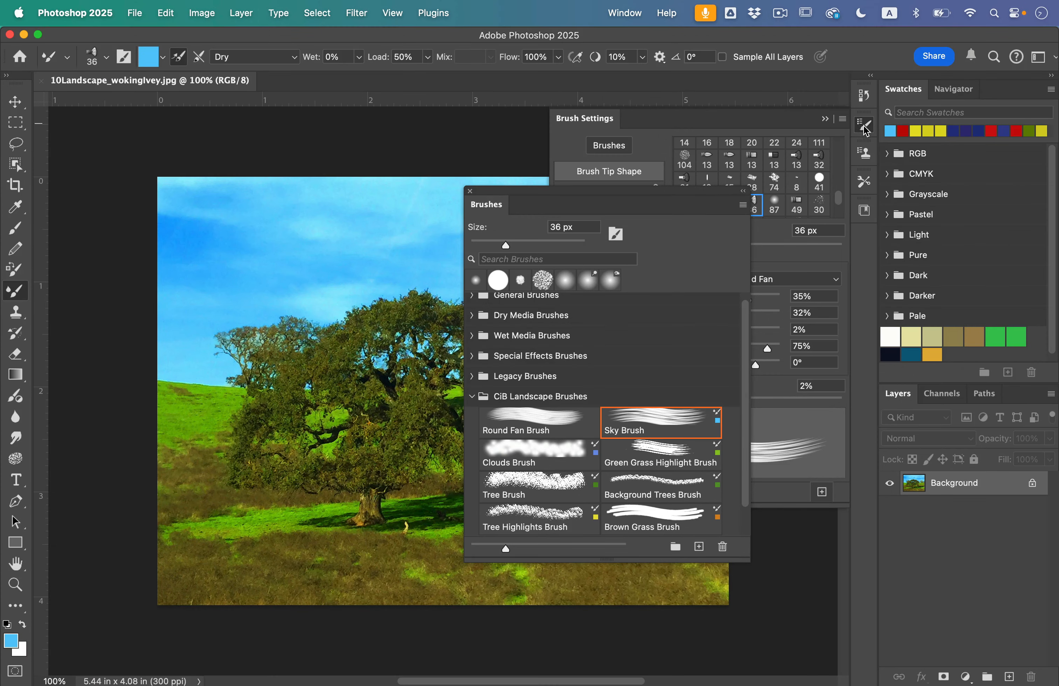
left_click(865, 127)
mouse_move(494, 188)
left_mouse_down()
mouse_move(593, 197)
mouse_move(790, 171)
left_mouse_up()
Paint broad blue strokes across the upper sky of the photo with the Sky Brush.
left_click_drag(250, 210, 390, 208)
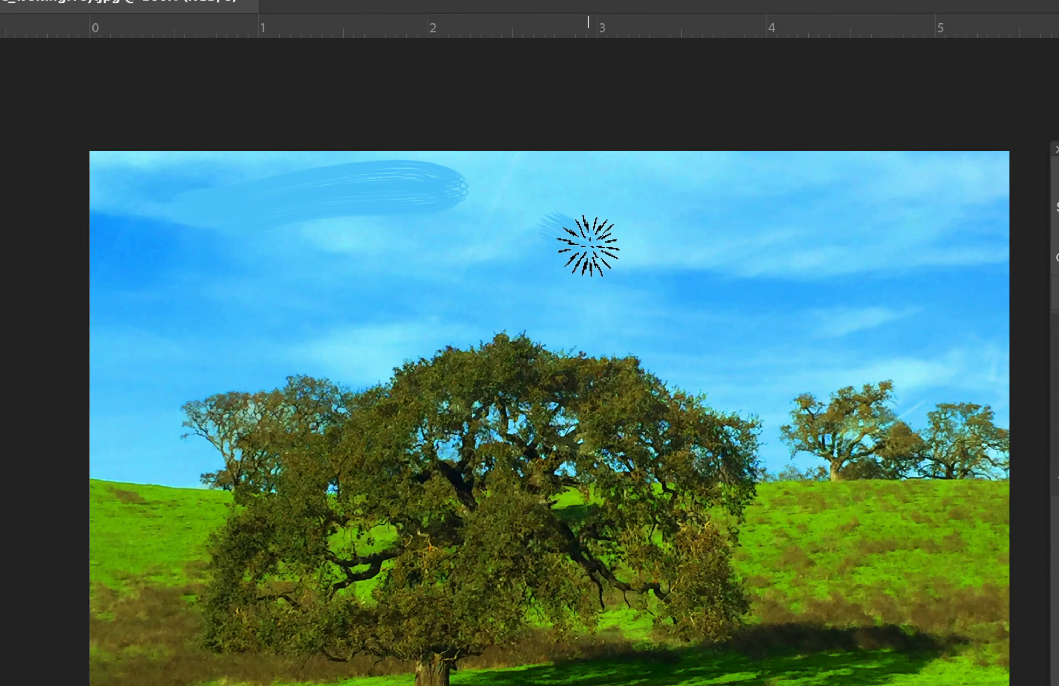
left_click_drag(464, 234, 583, 201)
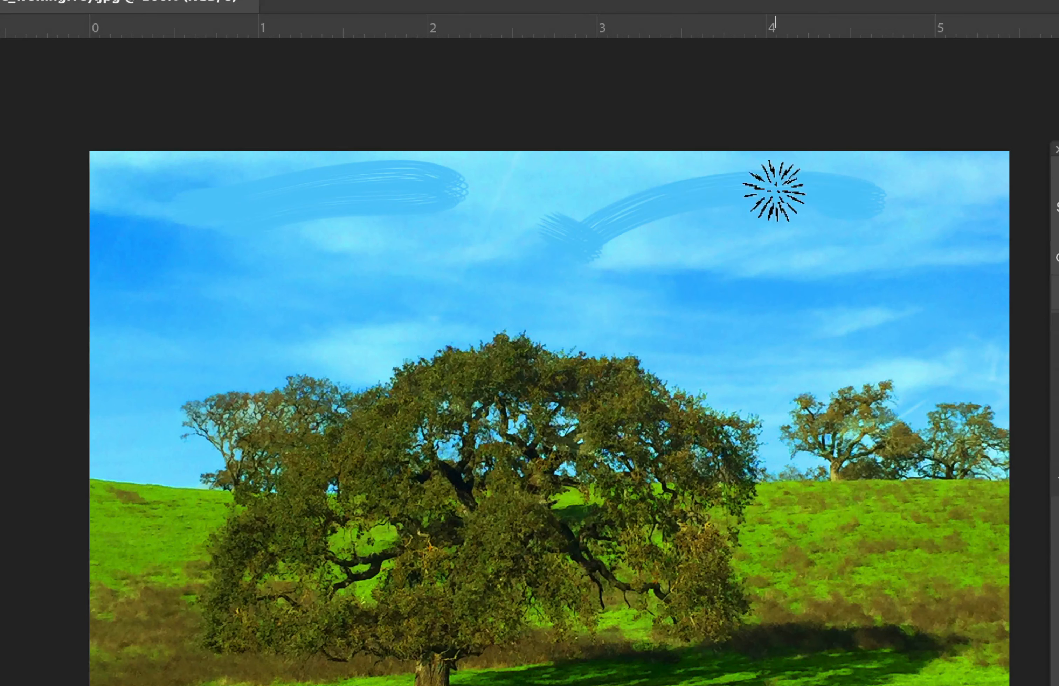
mouse_move(774, 191)
left_mouse_down()
mouse_move(530, 211)
mouse_move(588, 229)
mouse_move(837, 215)
mouse_move(914, 224)
mouse_move(849, 213)
mouse_move(817, 239)
mouse_move(603, 279)
mouse_move(598, 224)
mouse_move(402, 226)
mouse_move(151, 287)
mouse_move(137, 263)
mouse_move(254, 221)
mouse_move(452, 279)
mouse_move(475, 256)
mouse_move(652, 279)
mouse_move(853, 277)
mouse_move(939, 250)
mouse_move(666, 289)
mouse_move(598, 244)
mouse_move(584, 249)
mouse_move(510, 166)
mouse_move(456, 168)
mouse_move(261, 219)
mouse_move(216, 203)
mouse_move(161, 204)
mouse_move(109, 232)
mouse_move(124, 291)
mouse_move(121, 202)
mouse_move(226, 267)
mouse_move(392, 272)
left_mouse_up()
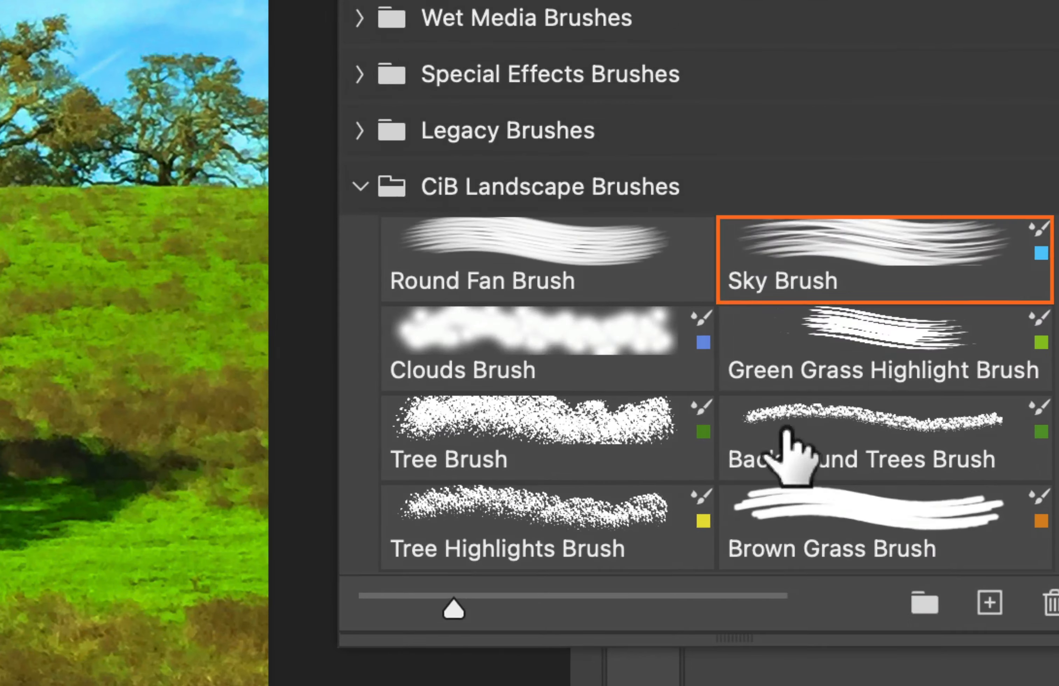
Paint soft, pale clouds across the upper sky with the Clouds Brush.
left_click(537, 325)
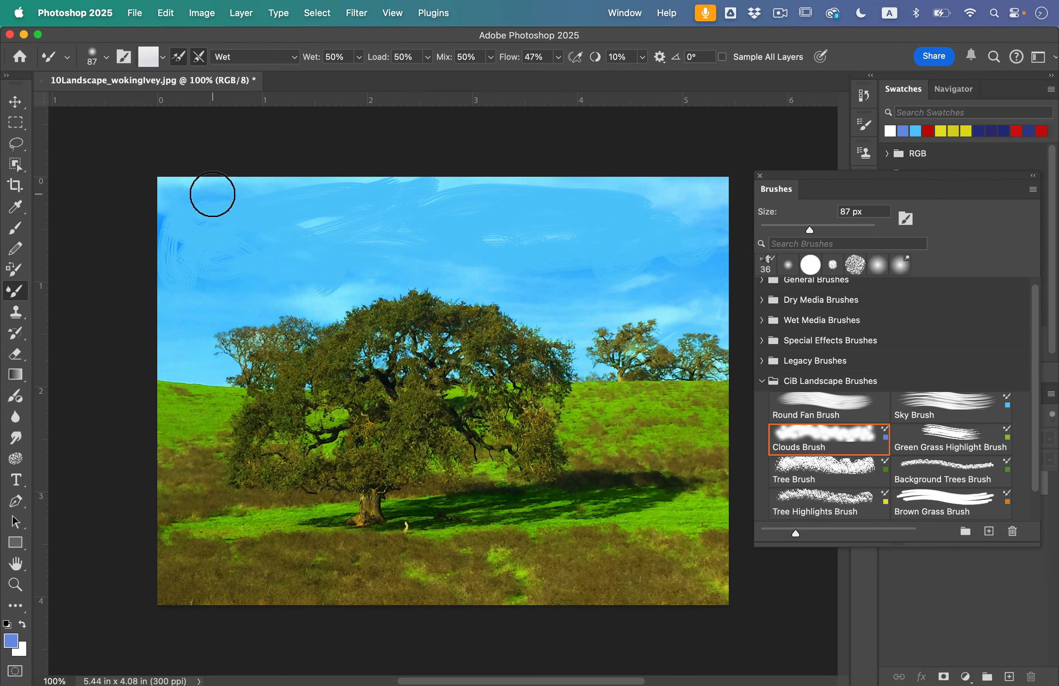
mouse_move(212, 195)
left_mouse_down()
mouse_move(217, 241)
mouse_move(312, 192)
mouse_move(321, 234)
mouse_move(517, 175)
mouse_move(562, 201)
mouse_move(569, 227)
mouse_move(645, 209)
mouse_move(635, 196)
mouse_move(609, 231)
mouse_move(679, 213)
mouse_move(658, 230)
mouse_move(492, 204)
mouse_move(579, 180)
mouse_move(685, 222)
mouse_move(640, 231)
mouse_move(487, 194)
mouse_move(437, 229)
mouse_move(527, 248)
mouse_move(567, 214)
mouse_move(673, 218)
mouse_move(690, 237)
mouse_move(619, 298)
mouse_move(573, 311)
mouse_move(653, 291)
mouse_move(688, 199)
mouse_move(631, 208)
mouse_move(630, 194)
mouse_move(300, 204)
mouse_move(166, 229)
left_mouse_up()
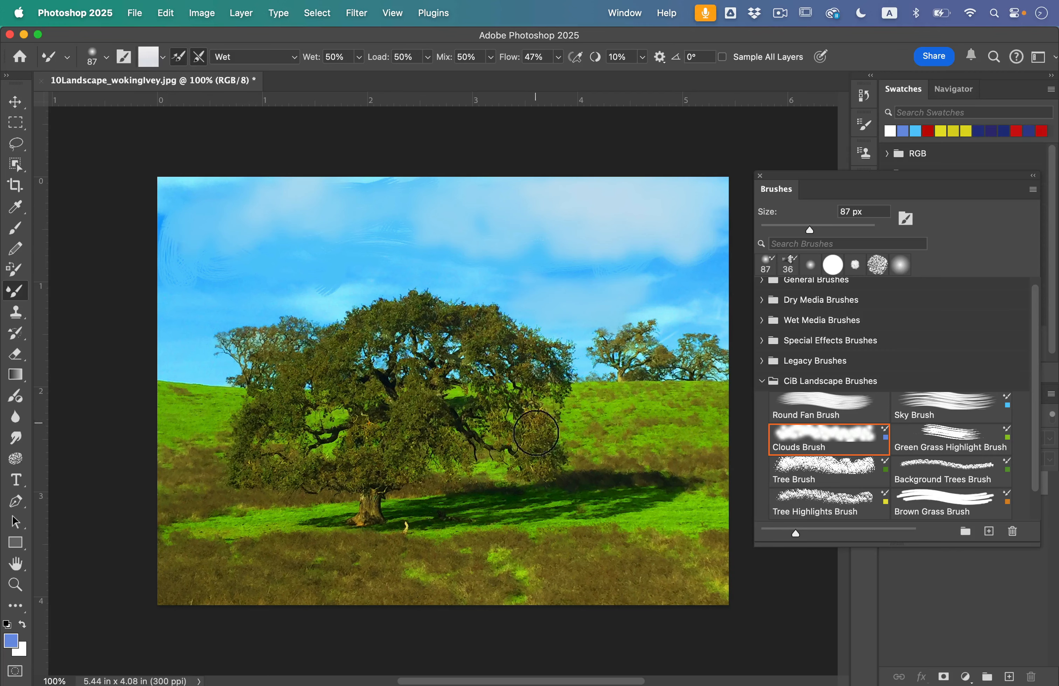
Paint green grass blades across the shaded ground beside the large oak with the Green Grass Highlight Brush.
key("super+equal")
scroll(570, 518, "down", 5)
scroll(570, 518, "right", 3)
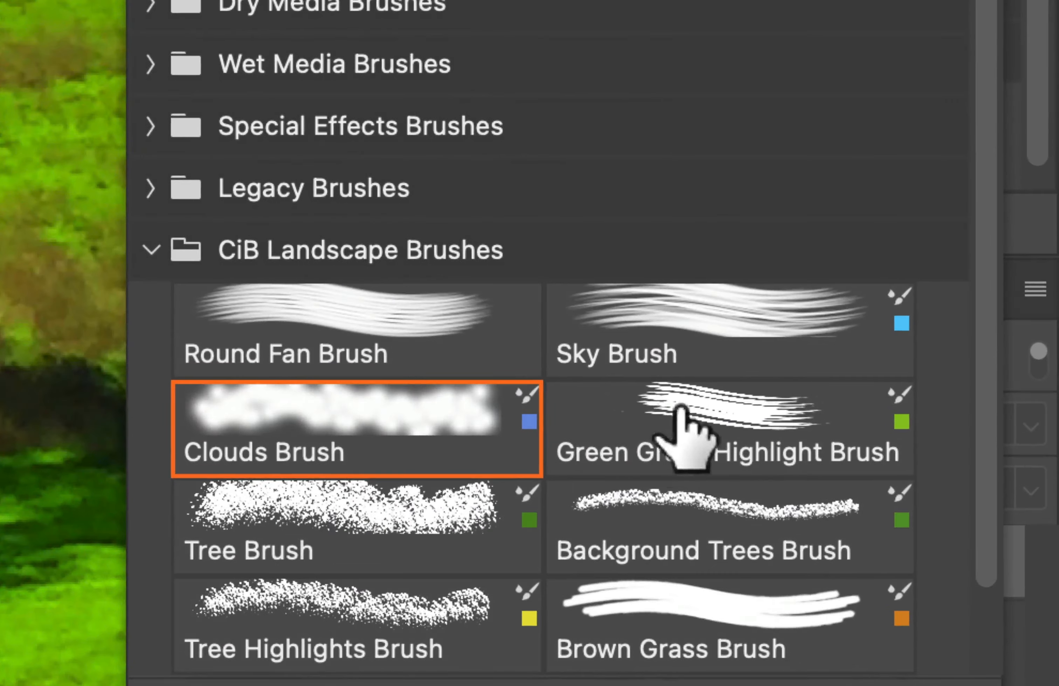
left_click(937, 441)
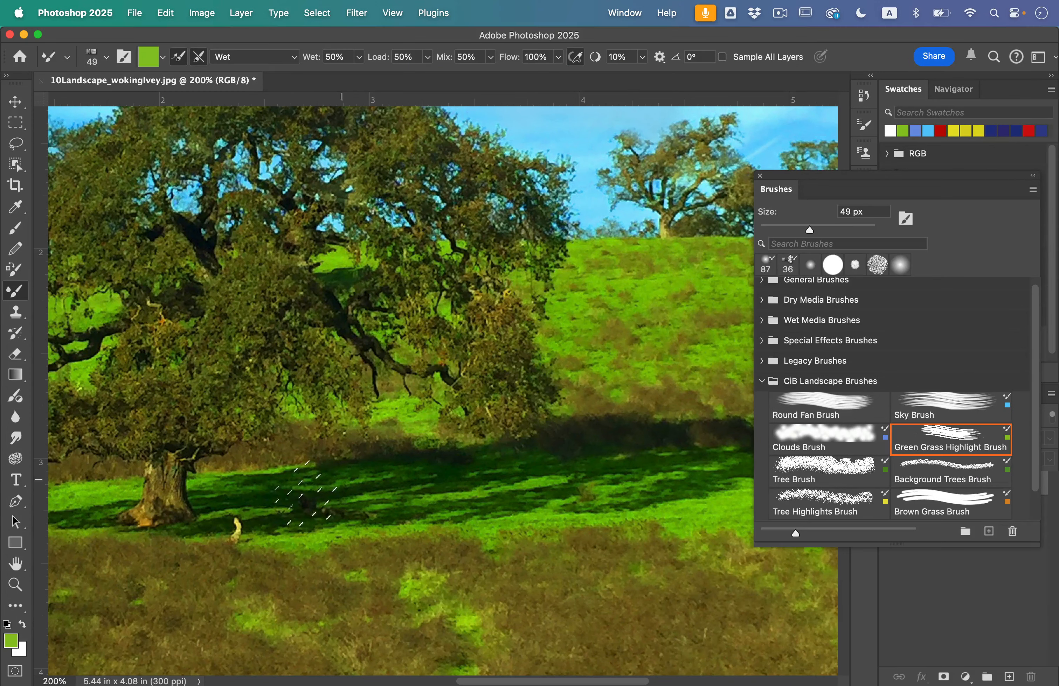
left_click(305, 492)
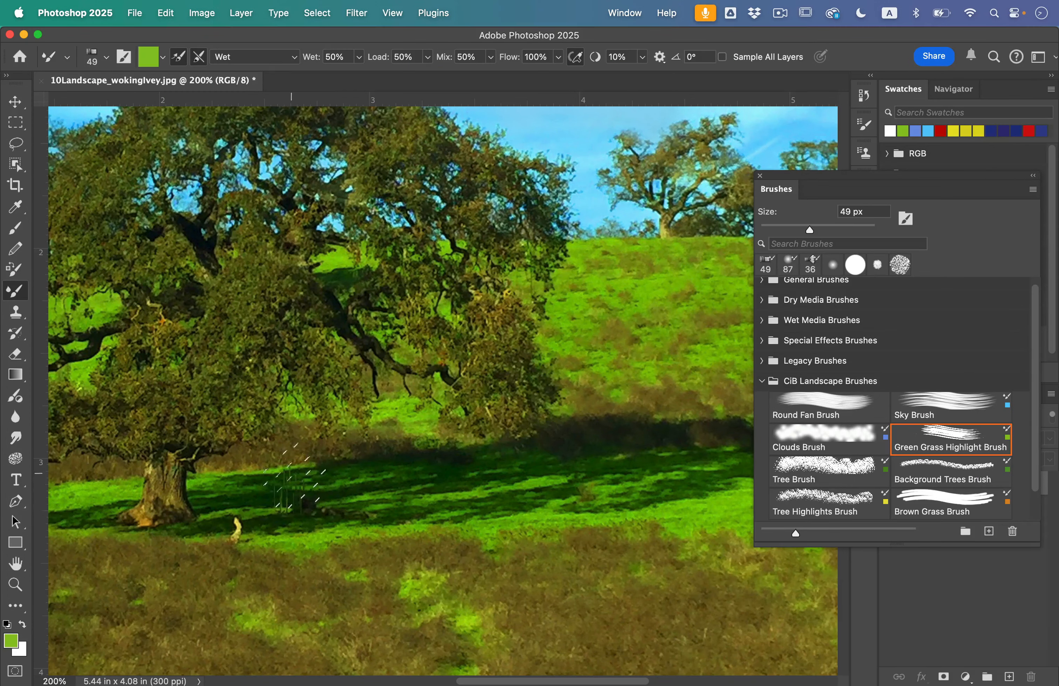
left_click(423, 472)
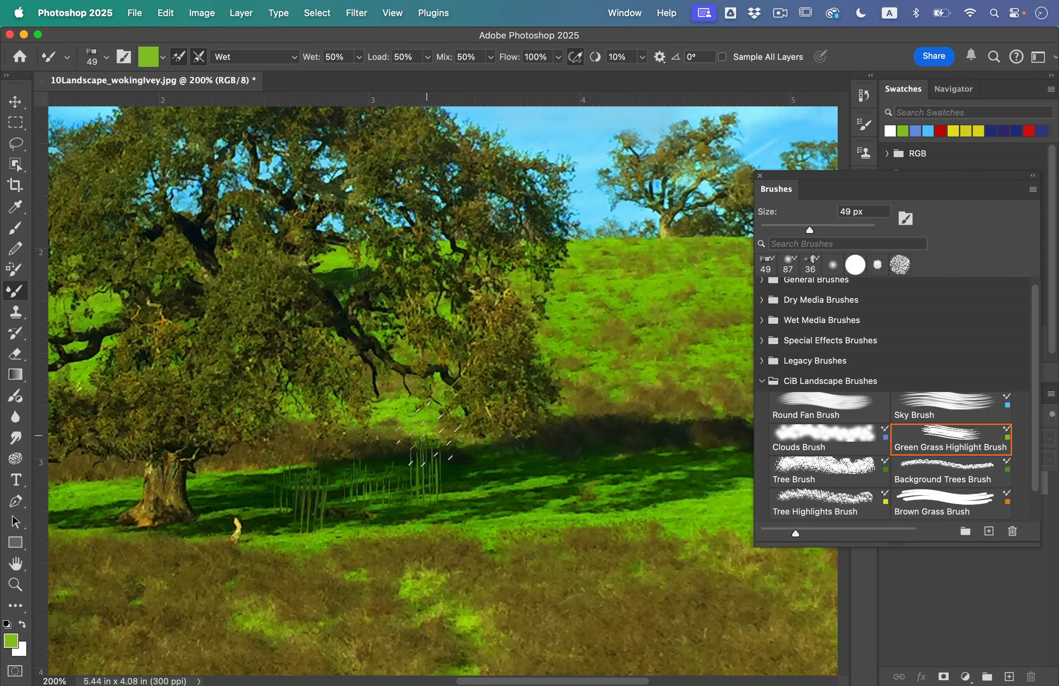
left_click(520, 465)
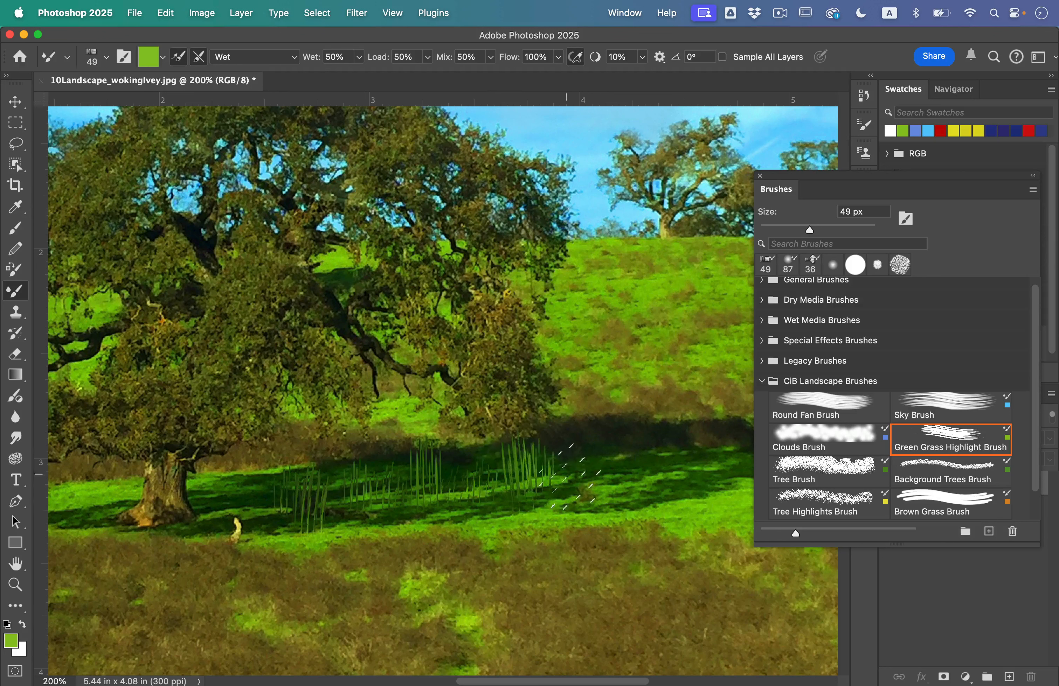
left_click_drag(621, 462, 627, 422)
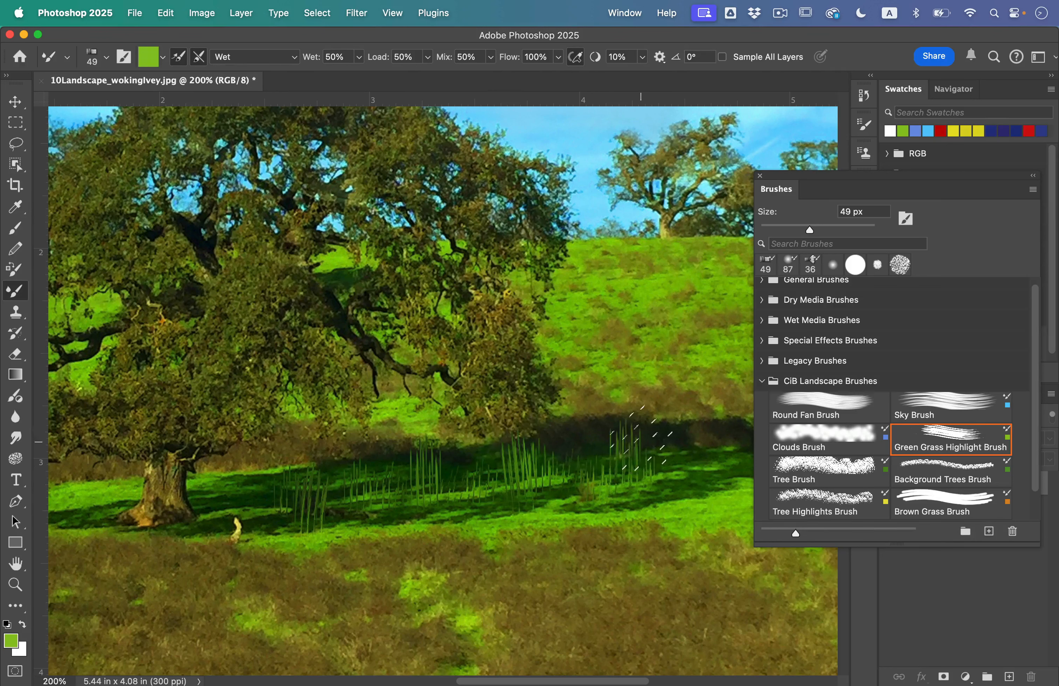
mouse_move(703, 510)
left_mouse_down()
mouse_move(707, 463)
mouse_move(723, 496)
mouse_move(724, 449)
left_mouse_up()
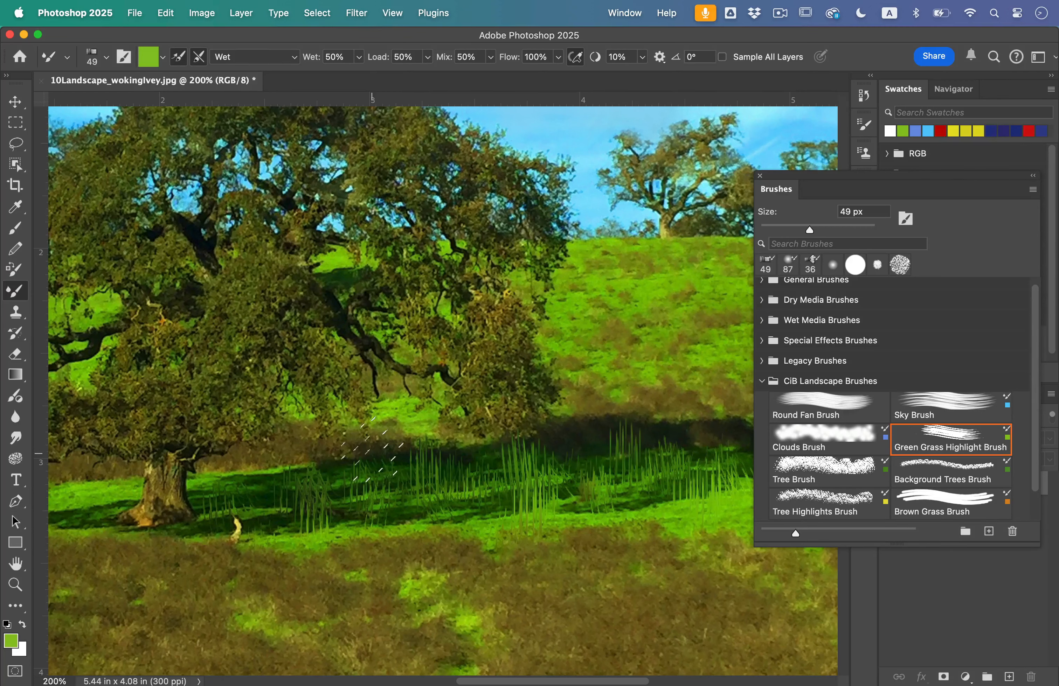
Paint over the large oak's foliage, across its whole canopy, with the Tree Brush.
key("super+minus")
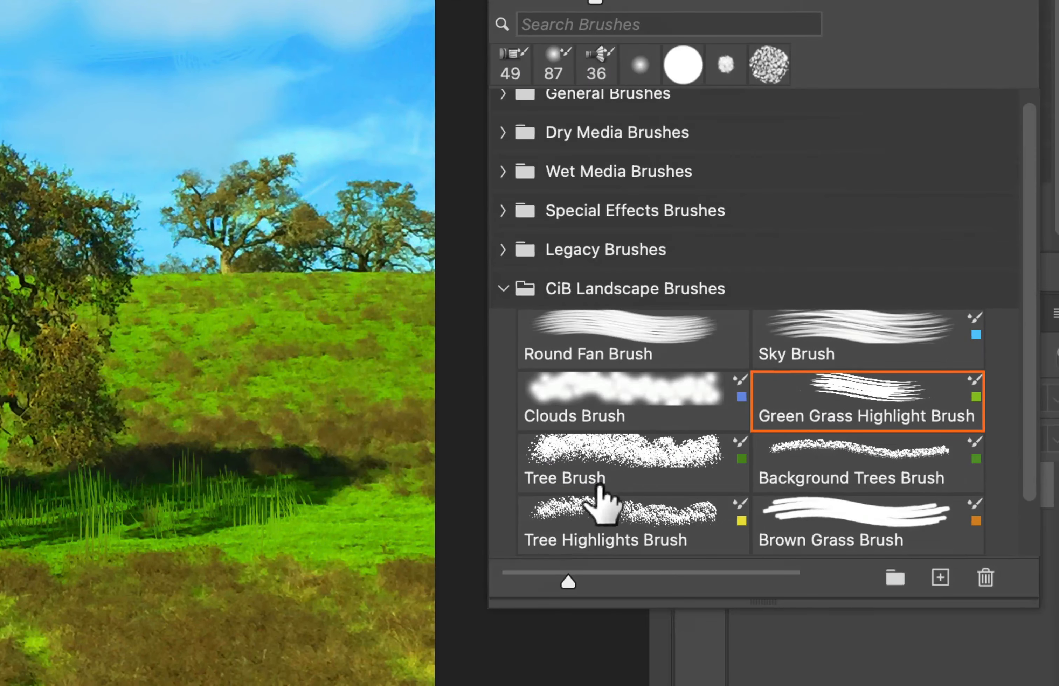
left_click(784, 468)
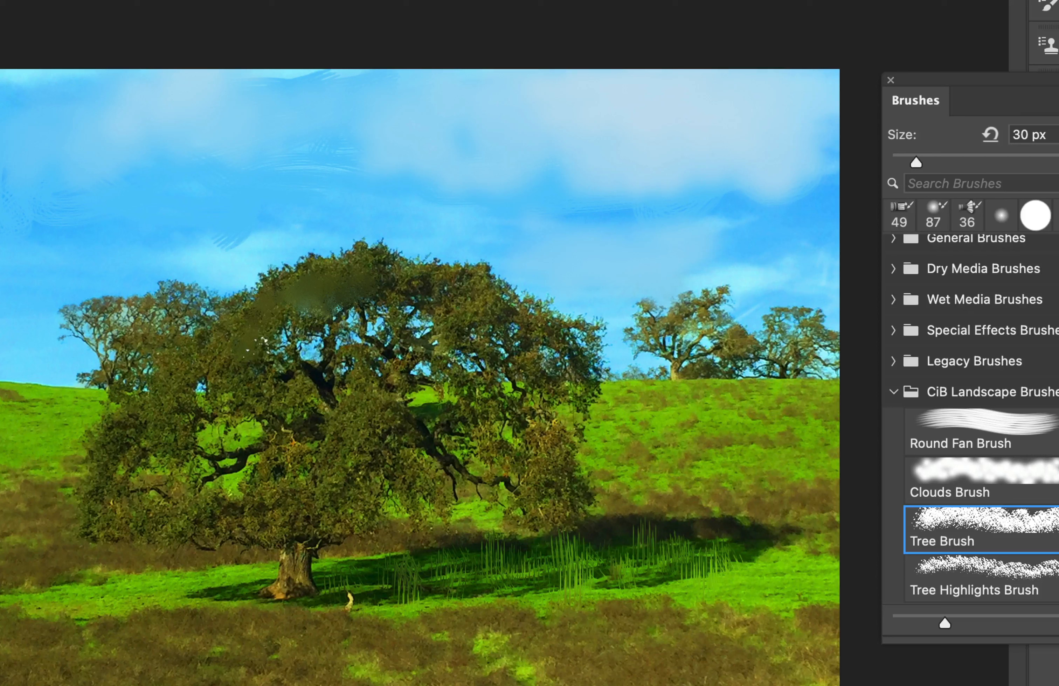
mouse_move(262, 342)
left_mouse_down()
mouse_move(148, 307)
mouse_move(175, 332)
mouse_move(91, 308)
mouse_move(144, 322)
mouse_move(182, 289)
left_mouse_up()
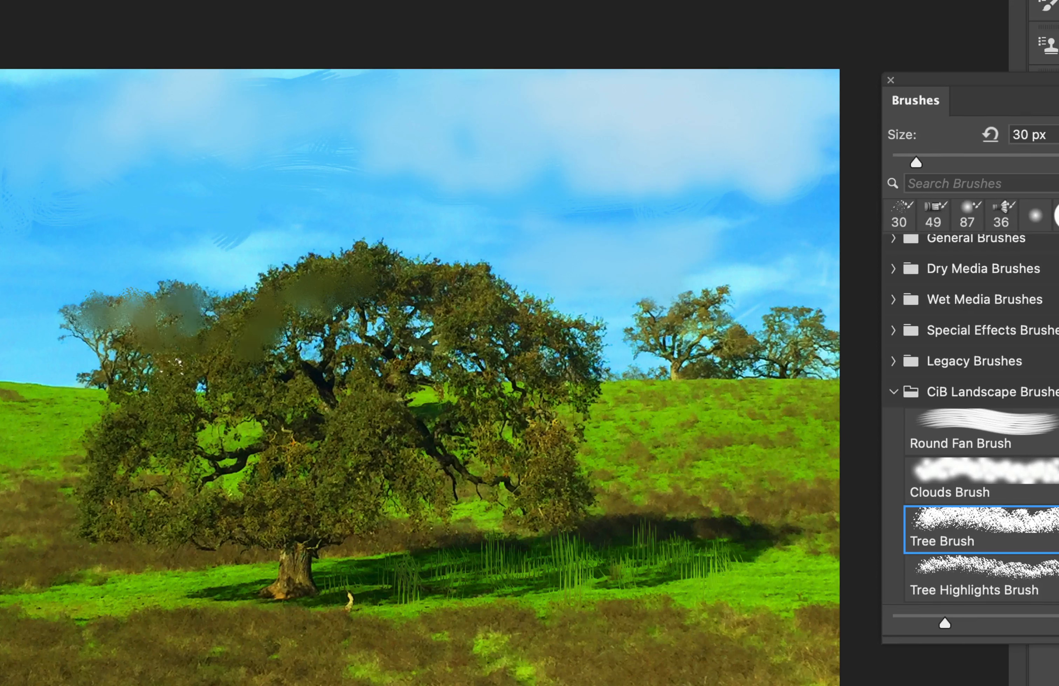
mouse_move(176, 363)
left_mouse_down()
mouse_move(117, 353)
mouse_move(113, 375)
left_mouse_up()
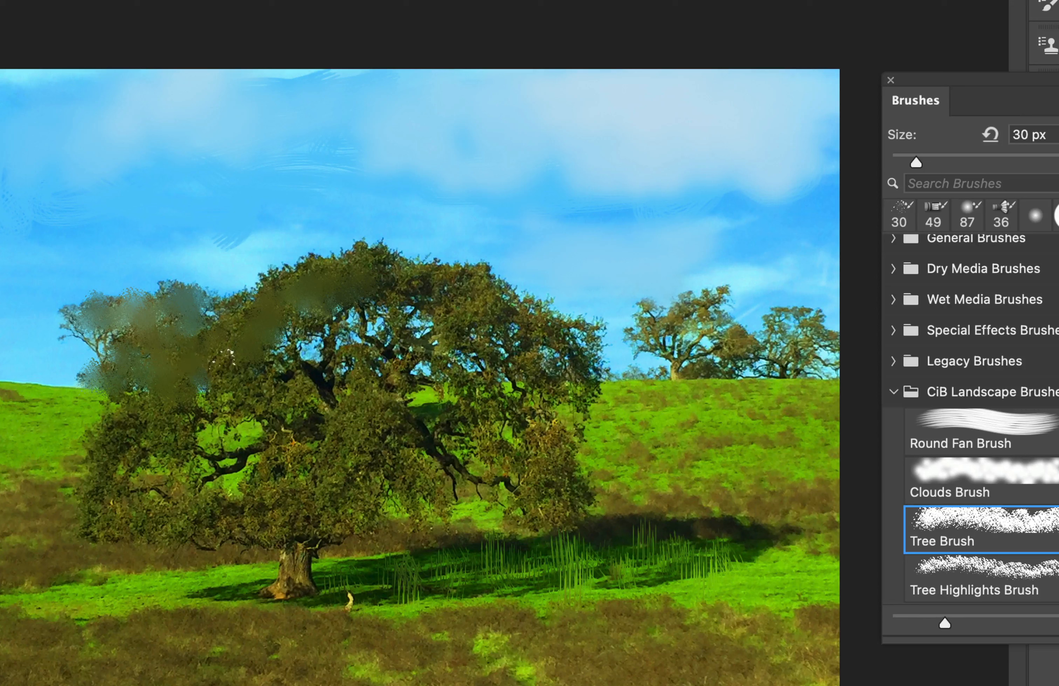
left_click_drag(253, 383, 292, 376)
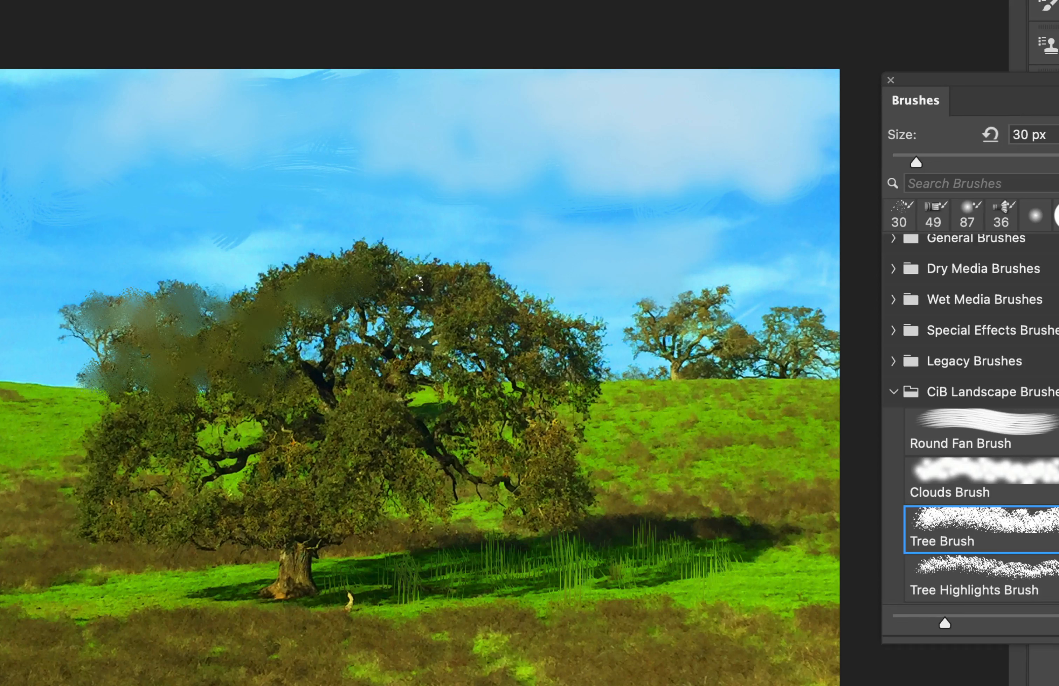
mouse_move(417, 279)
left_mouse_down()
mouse_move(386, 291)
mouse_move(399, 341)
mouse_move(420, 354)
left_mouse_up()
mouse_move(490, 319)
left_mouse_down()
mouse_move(474, 293)
mouse_move(444, 311)
mouse_move(441, 265)
left_mouse_up()
mouse_move(512, 286)
left_mouse_down()
mouse_move(404, 257)
mouse_move(463, 276)
mouse_move(558, 339)
mouse_move(540, 318)
mouse_move(600, 341)
left_mouse_up()
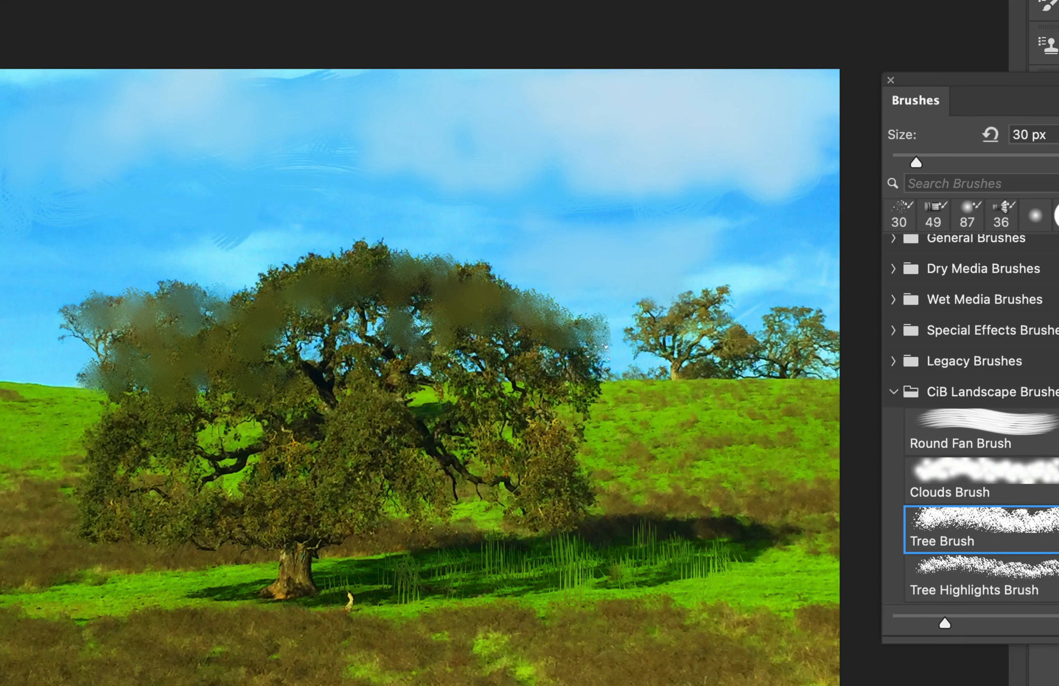
mouse_move(534, 352)
left_mouse_down()
mouse_move(468, 343)
mouse_move(561, 383)
mouse_move(548, 490)
left_mouse_up()
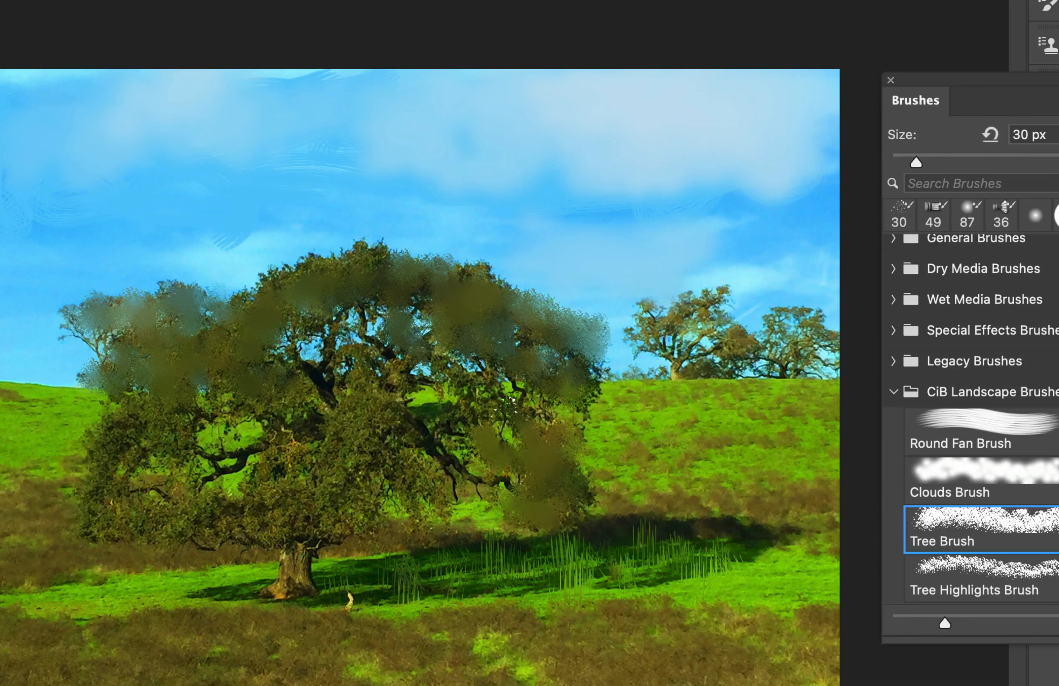
mouse_move(495, 401)
left_mouse_down()
mouse_move(415, 361)
mouse_move(352, 374)
left_mouse_up()
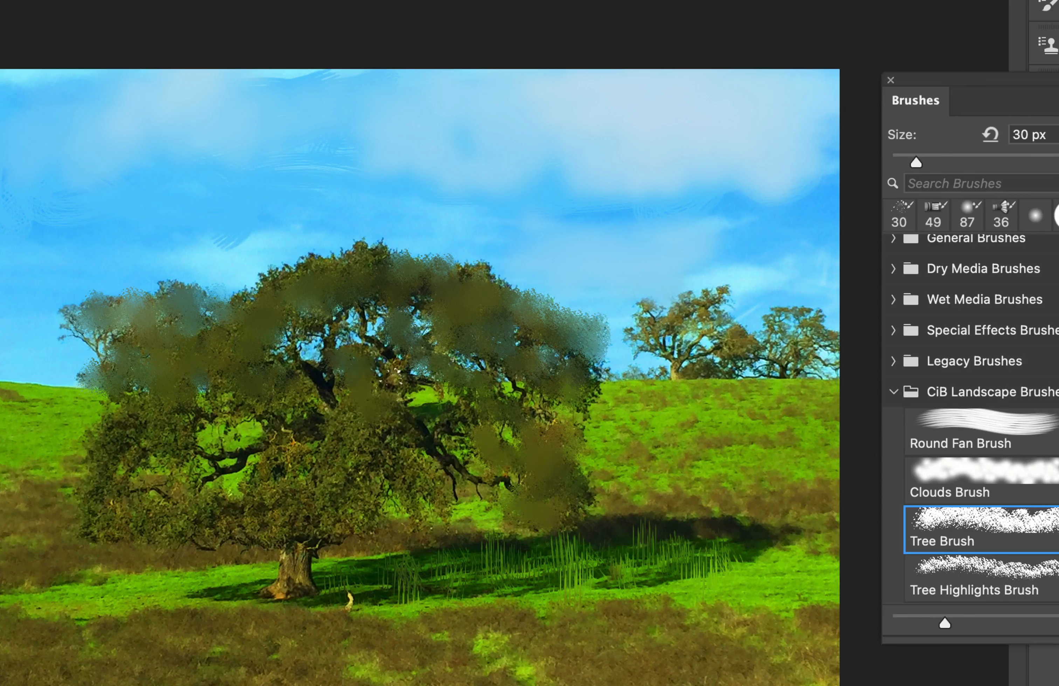
left_click_drag(414, 388, 356, 325)
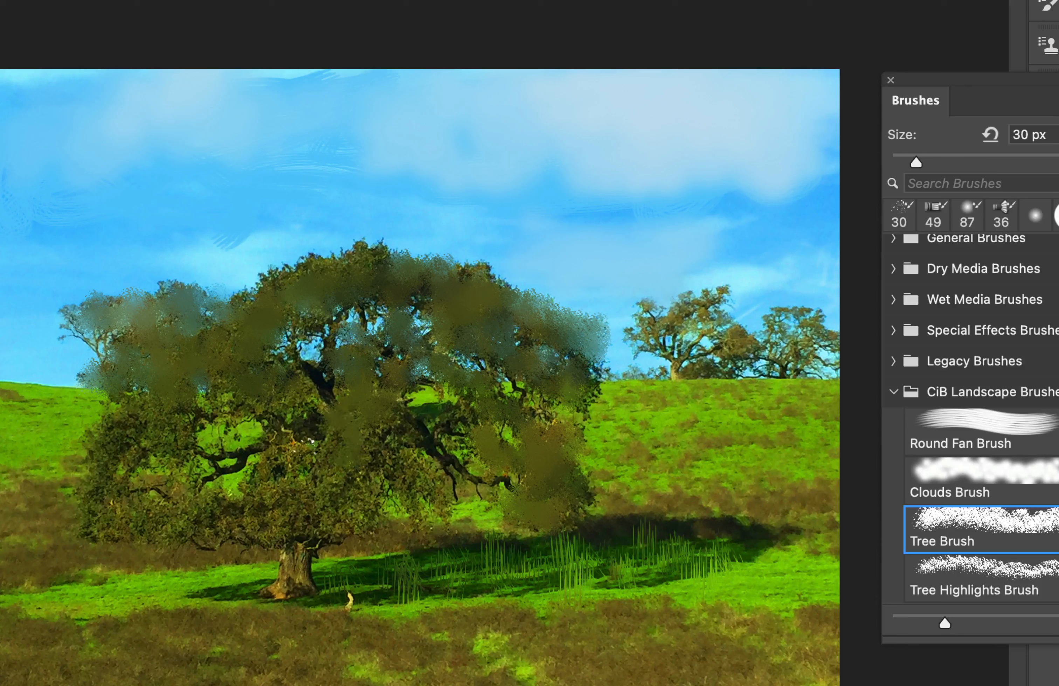
mouse_move(309, 440)
left_mouse_down()
mouse_move(281, 433)
mouse_move(278, 499)
mouse_move(302, 478)
mouse_move(369, 457)
mouse_move(427, 460)
mouse_move(391, 460)
mouse_move(468, 512)
mouse_move(389, 502)
mouse_move(362, 483)
mouse_move(323, 526)
mouse_move(203, 499)
mouse_move(196, 520)
mouse_move(148, 514)
mouse_move(118, 534)
mouse_move(103, 470)
mouse_move(84, 454)
mouse_move(143, 408)
mouse_move(170, 459)
mouse_move(138, 450)
mouse_move(187, 404)
left_mouse_up()
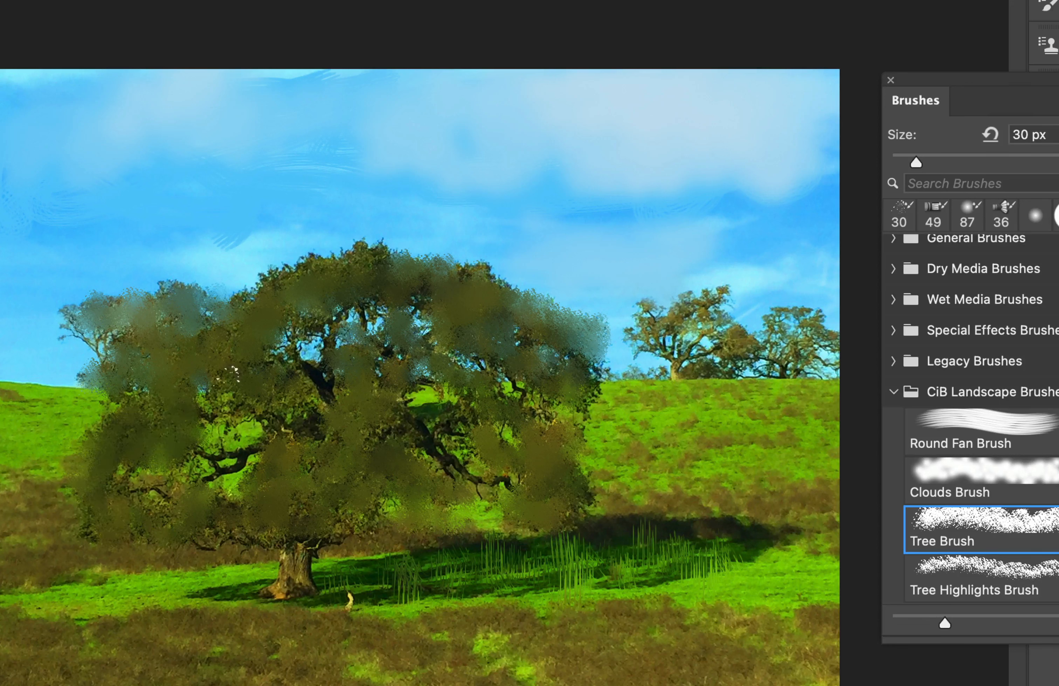
left_click_drag(300, 384, 285, 329)
mouse_move(271, 257)
left_mouse_down()
mouse_move(299, 259)
mouse_move(326, 242)
mouse_move(371, 245)
left_mouse_up()
left_click_drag(284, 281, 223, 303)
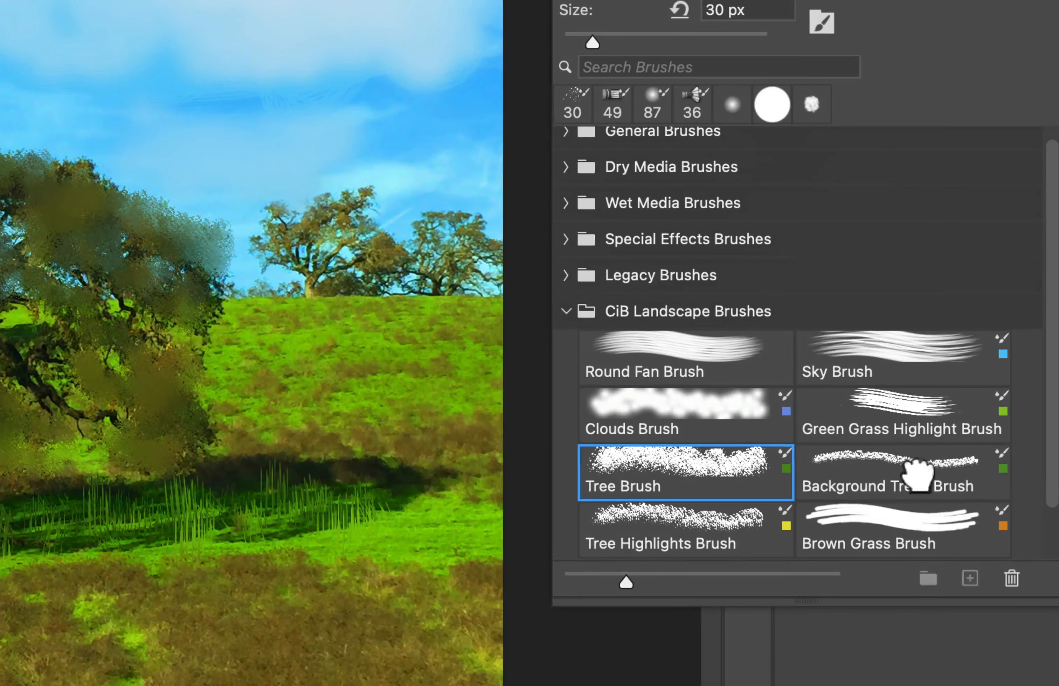
Paint over the foliage of the distant trees on the horizon with the Background Trees Brush.
left_click(916, 477)
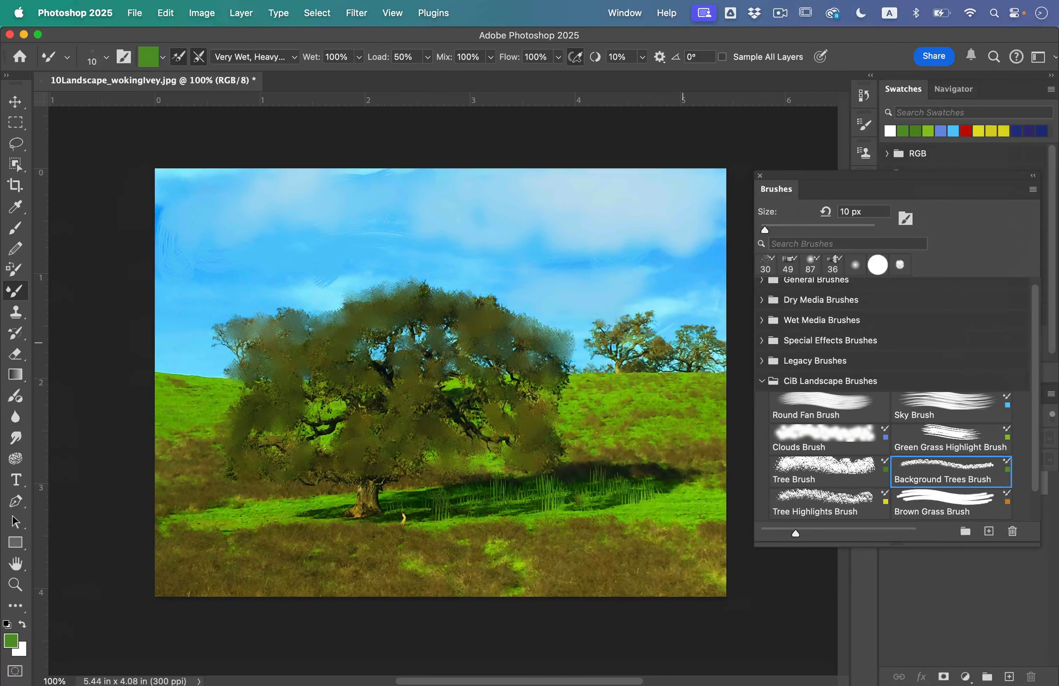
scroll(683, 343, "up", 5)
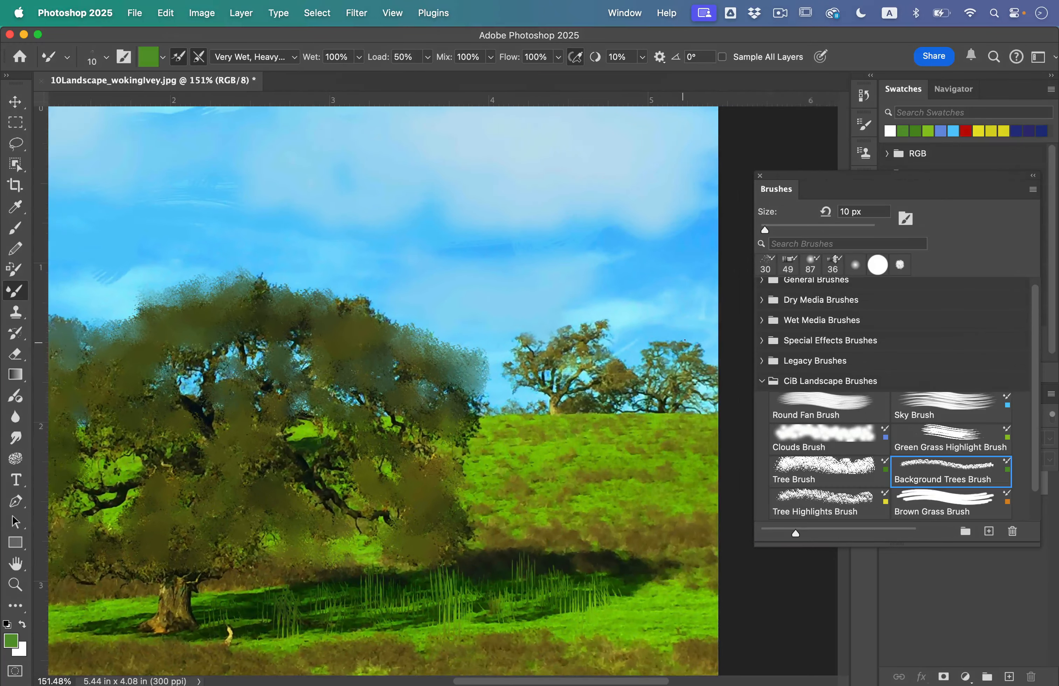
scroll(579, 330, "right", 1)
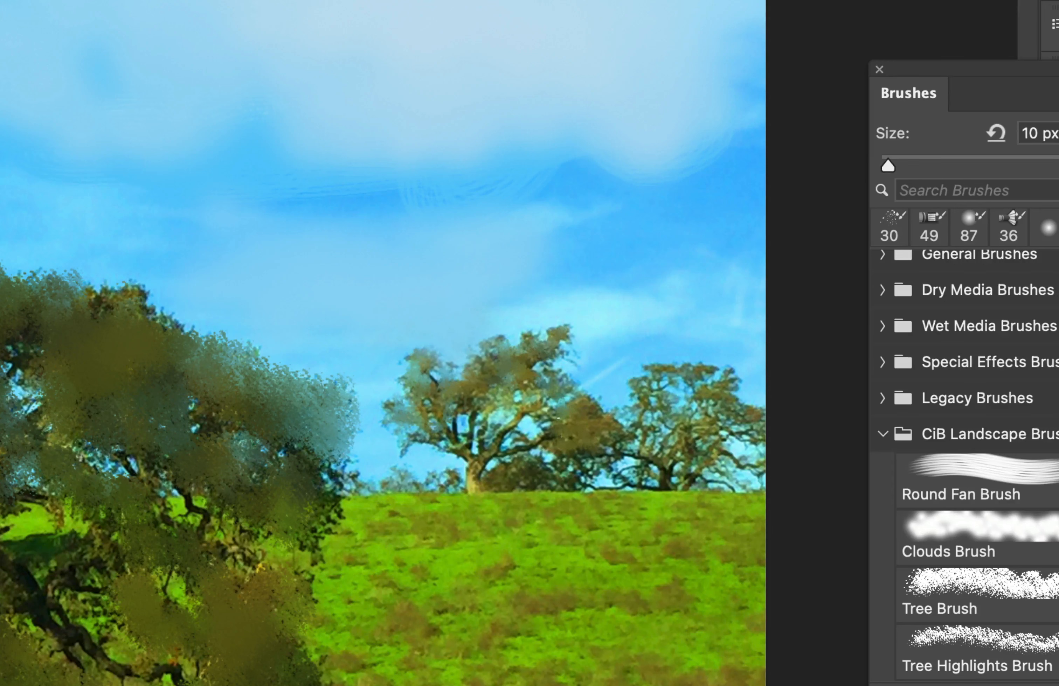
left_click_drag(580, 418, 587, 419)
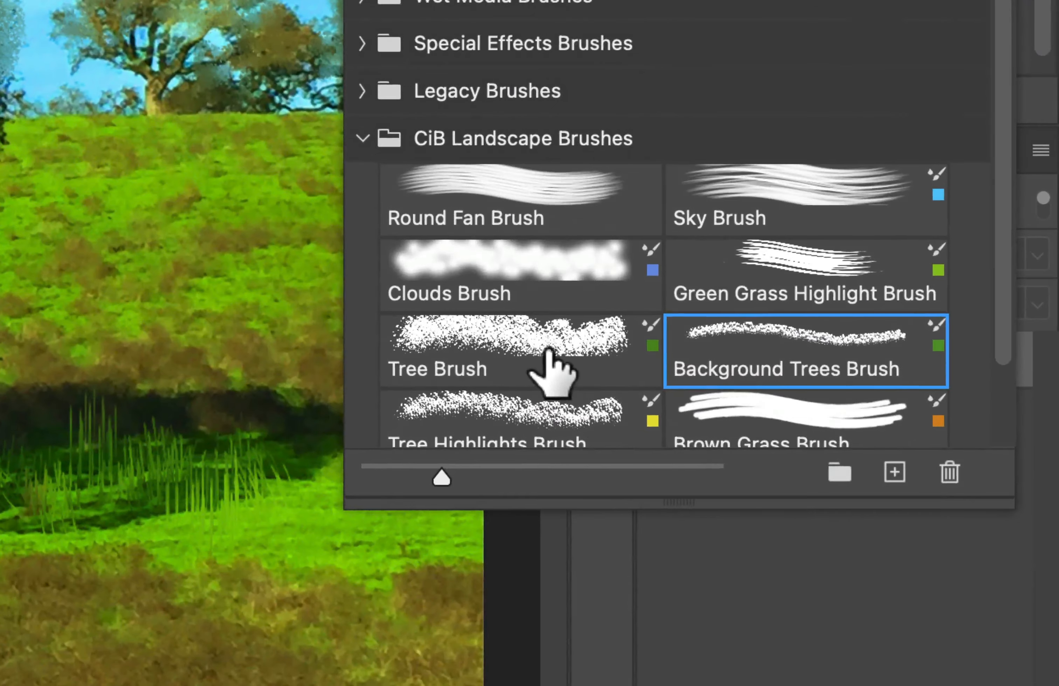
Paint yellow highlights onto the foliage of the large oak and the distant horizon trees with the Tree Highlights Brush.
scroll(836, 479, "down", 2)
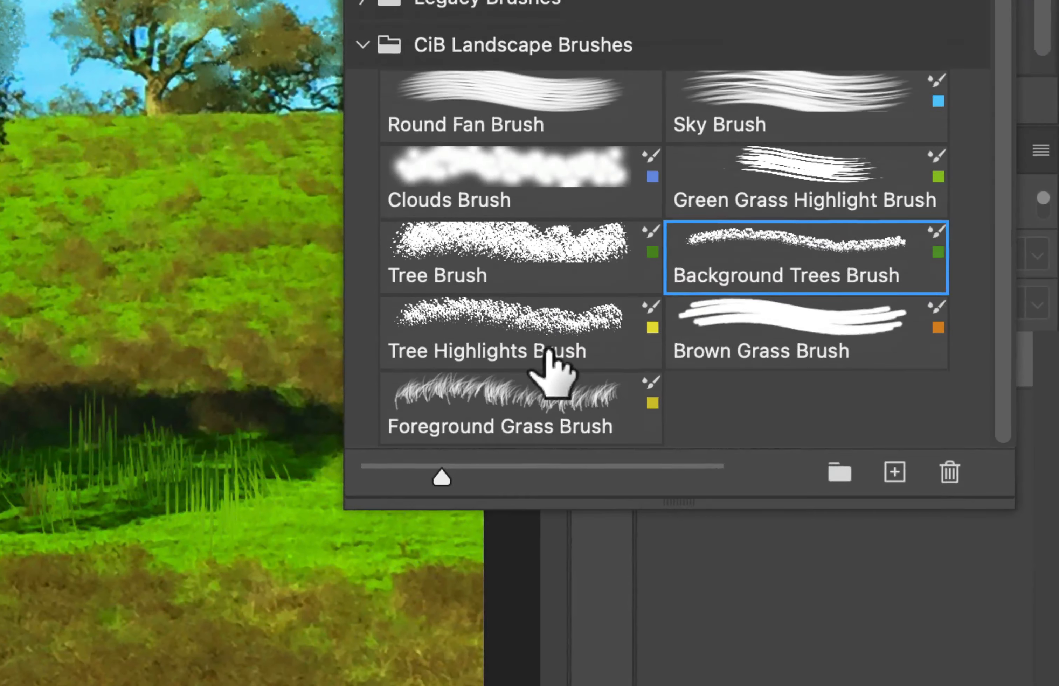
left_click(486, 322)
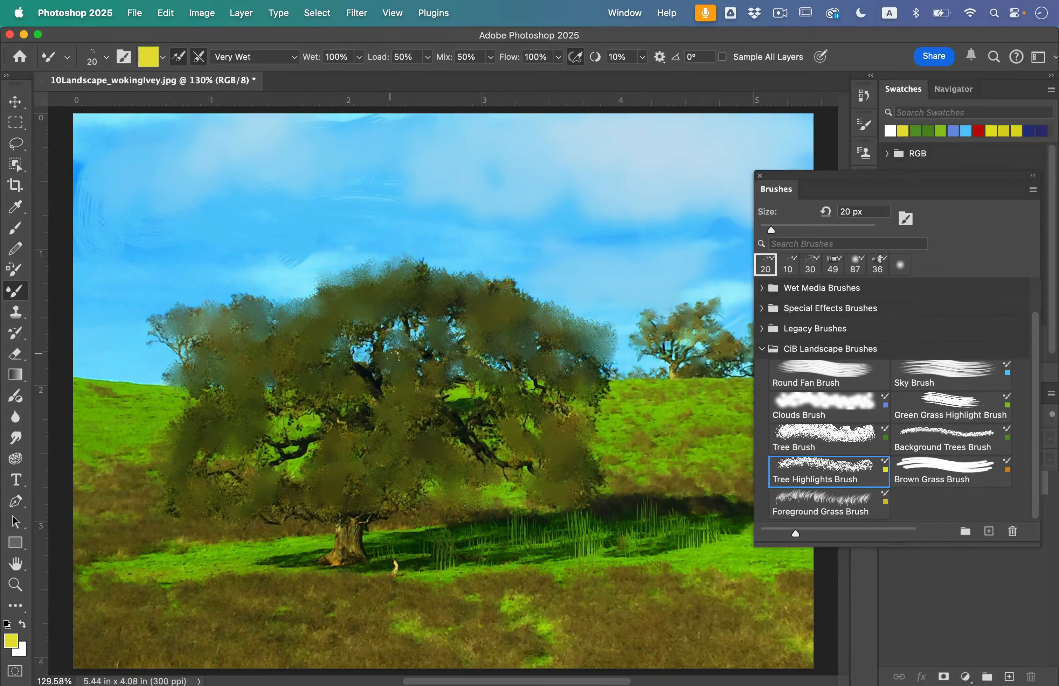
scroll(394, 355, "up", 4)
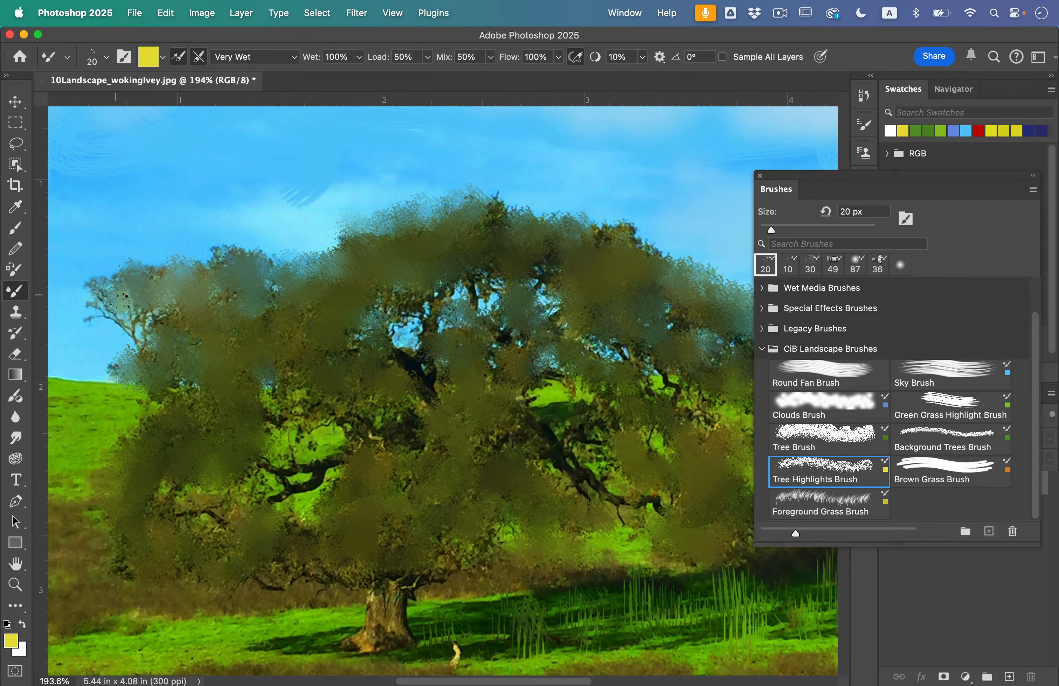
mouse_move(177, 313)
left_mouse_down()
mouse_move(241, 350)
mouse_move(196, 312)
mouse_move(208, 326)
left_mouse_up()
mouse_move(321, 348)
left_mouse_down()
mouse_move(291, 353)
mouse_move(262, 332)
mouse_move(308, 343)
left_mouse_up()
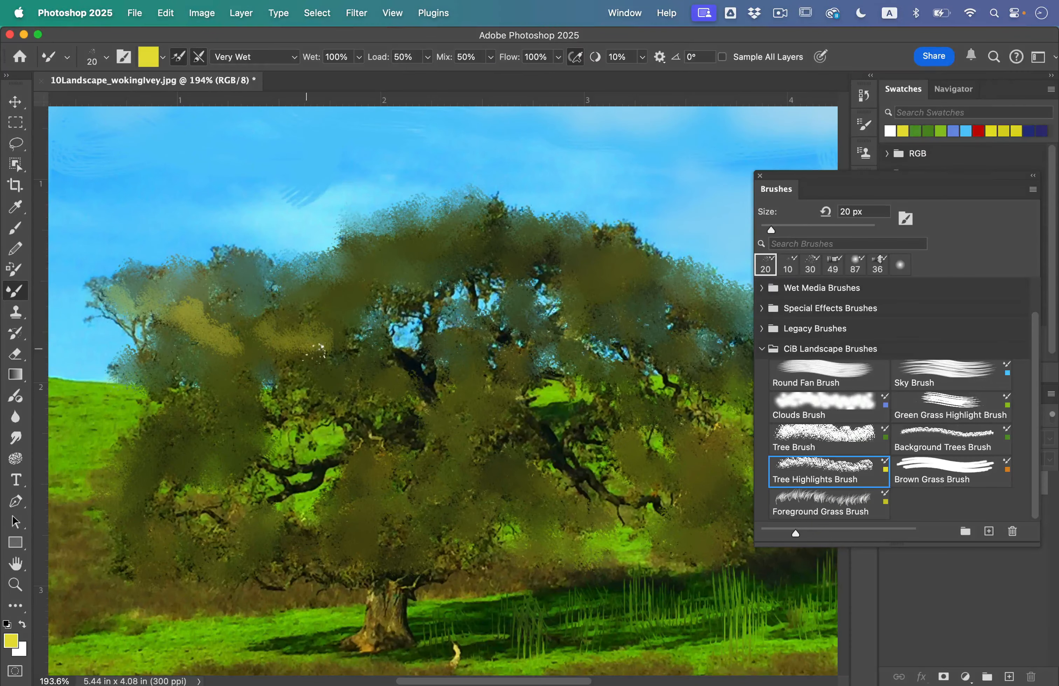
mouse_move(318, 350)
left_mouse_down()
mouse_move(344, 334)
mouse_move(350, 303)
mouse_move(329, 335)
left_mouse_up()
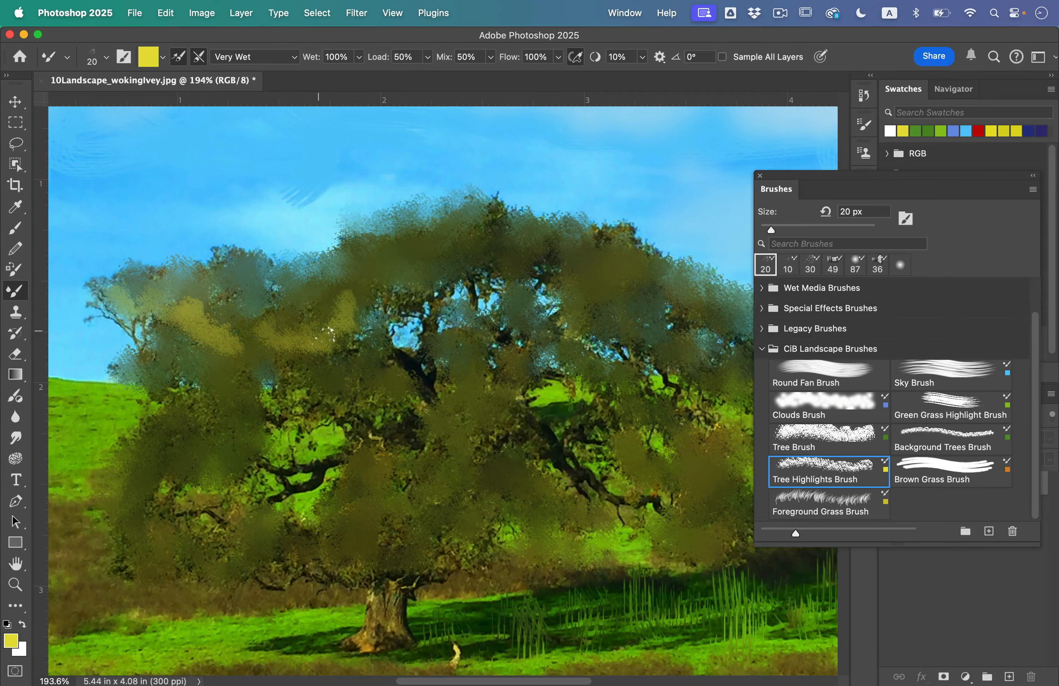
mouse_move(229, 449)
left_mouse_down()
mouse_move(158, 465)
mouse_move(184, 458)
mouse_move(224, 479)
mouse_move(237, 443)
mouse_move(255, 456)
mouse_move(169, 448)
mouse_move(252, 462)
left_mouse_up()
mouse_move(467, 257)
left_mouse_down()
mouse_move(407, 281)
mouse_move(478, 268)
mouse_move(438, 249)
mouse_move(434, 278)
left_mouse_up()
mouse_move(527, 294)
left_mouse_down()
mouse_move(587, 272)
mouse_move(585, 302)
mouse_move(660, 341)
left_mouse_up()
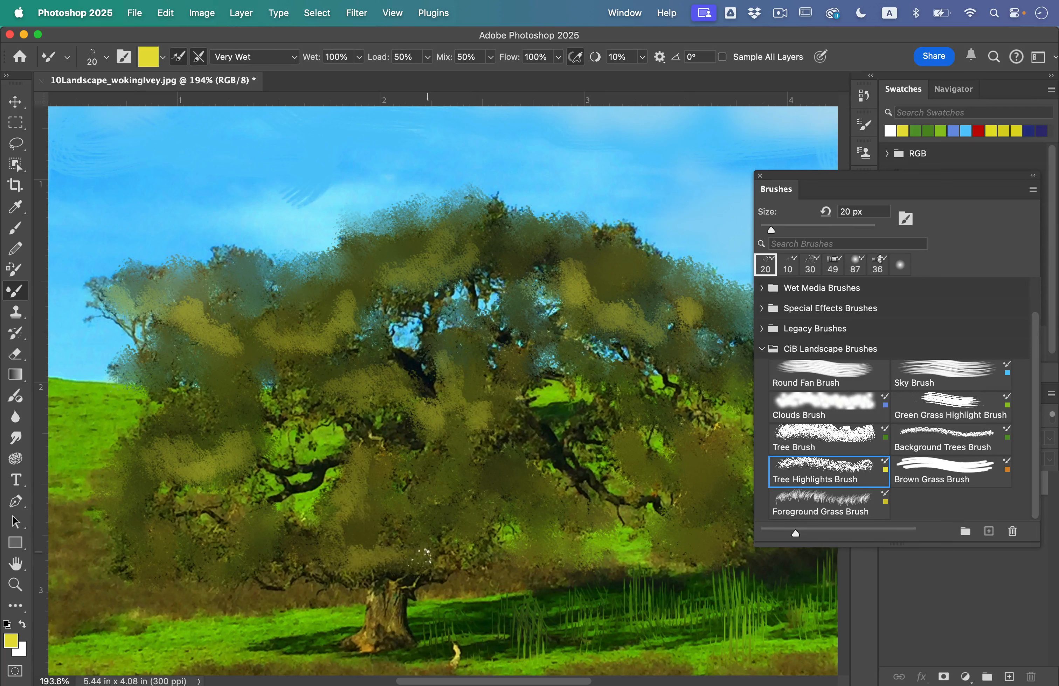
mouse_move(500, 524)
left_mouse_down()
mouse_move(532, 503)
mouse_move(568, 519)
mouse_move(520, 530)
left_mouse_up()
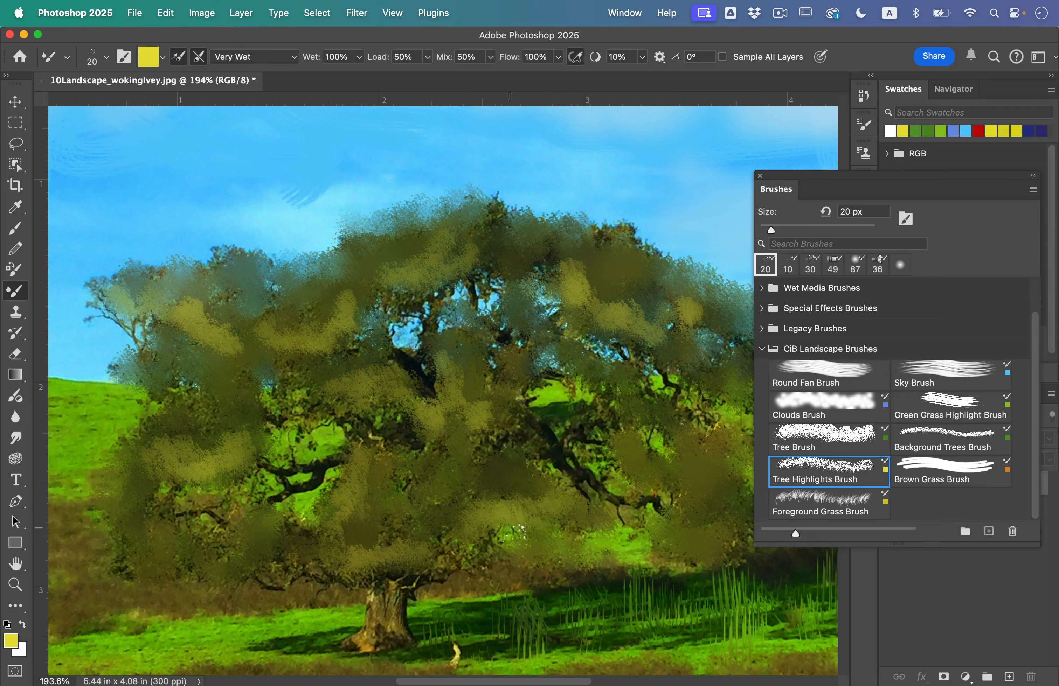
left_click_drag(134, 543, 213, 586)
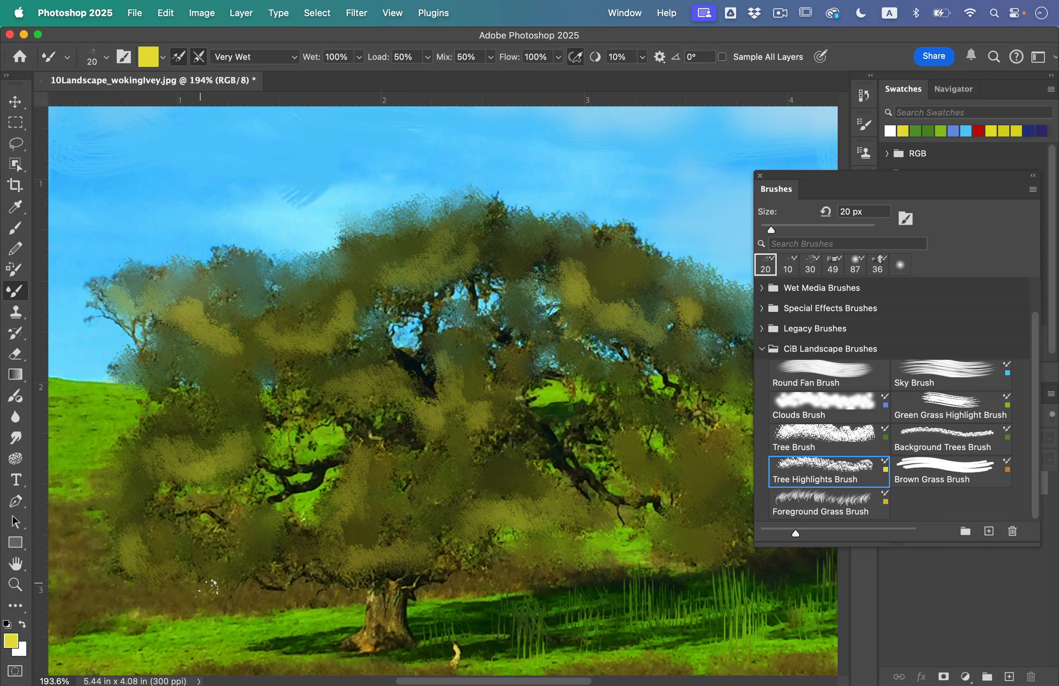
left_click_drag(193, 519, 233, 527)
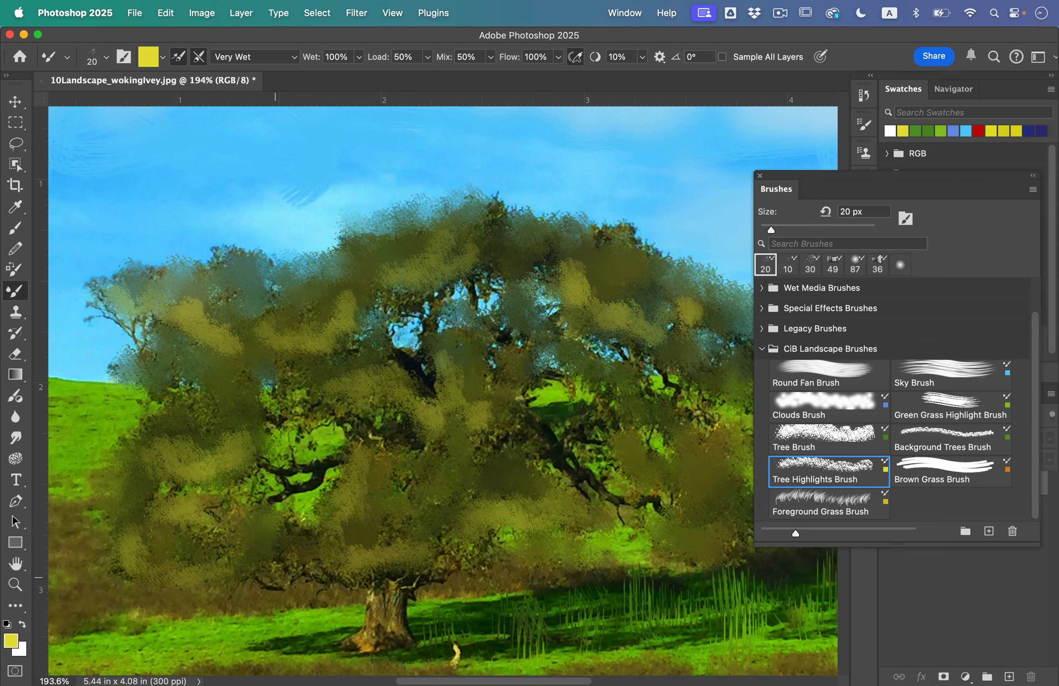
scroll(270, 545, "right", 5)
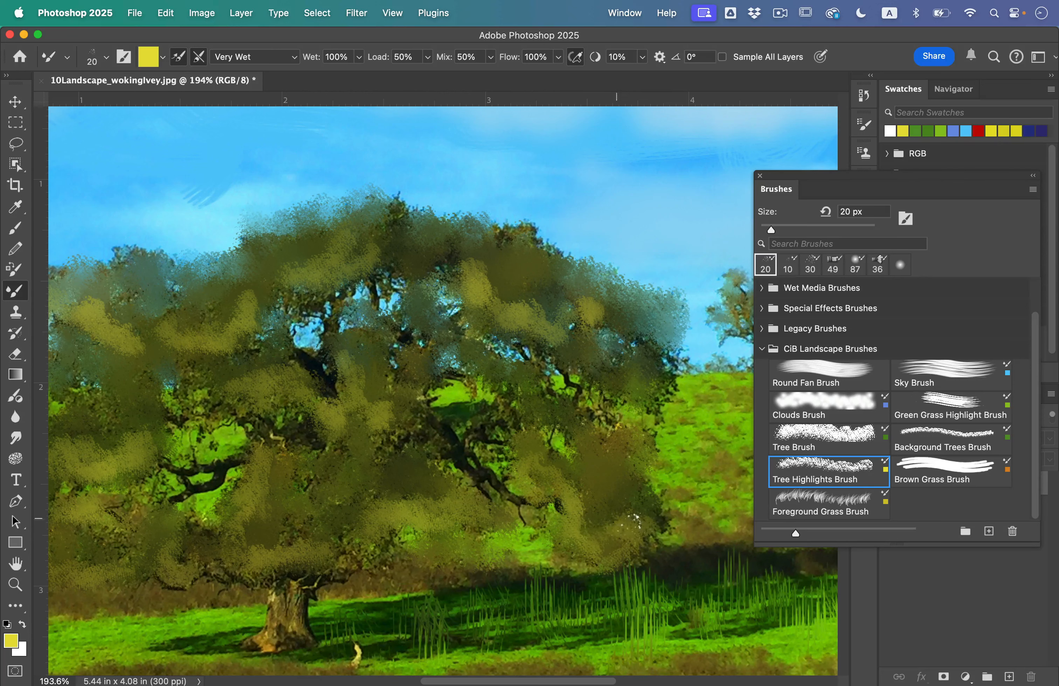
left_click_drag(635, 518, 584, 526)
scroll(547, 467, "right", 5)
scroll(547, 468, "up", 1)
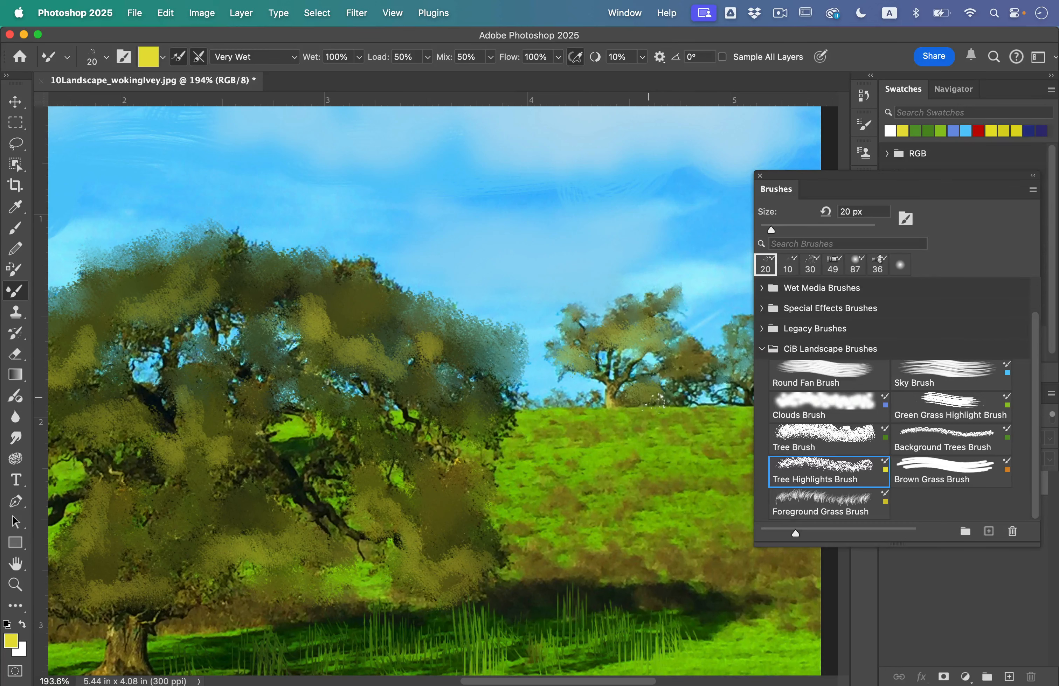
scroll(606, 401, "right", 8)
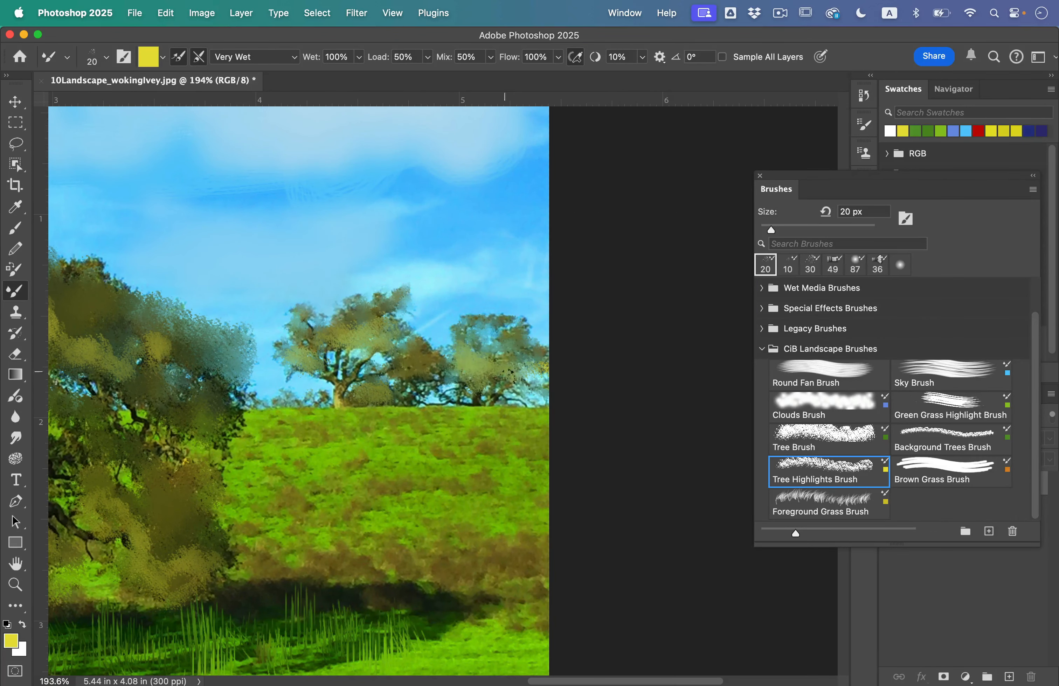
scroll(441, 390, "left", 10)
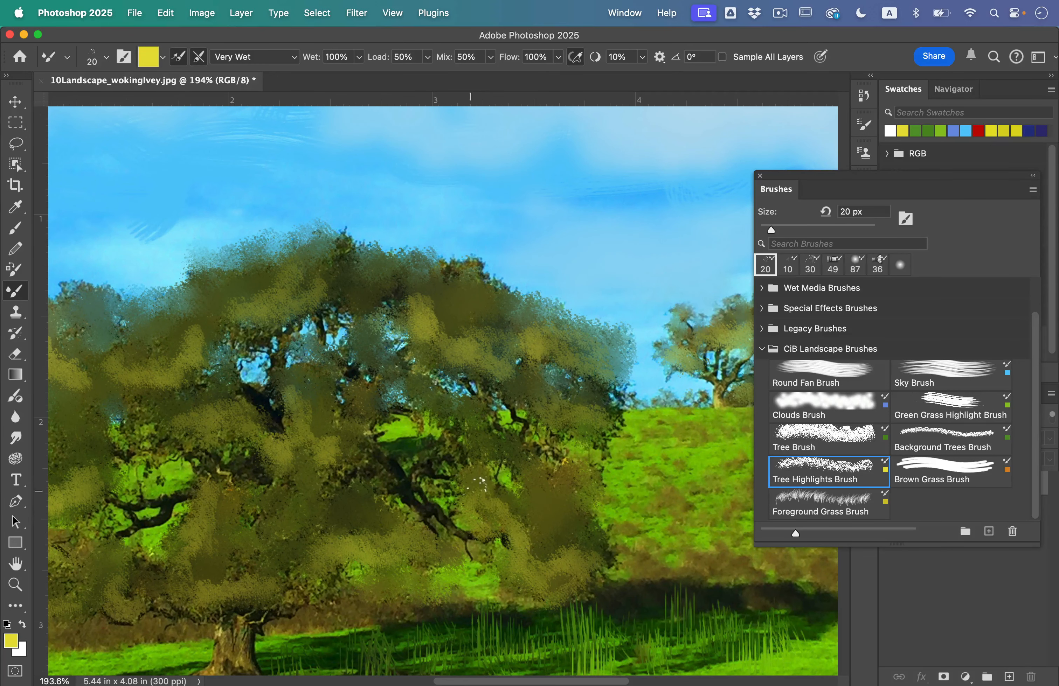
Add more yellow highlights to the lower foliage on the oak's right side with the Tree Highlights Brush.
mouse_move(534, 527)
left_mouse_down()
mouse_move(523, 478)
mouse_move(568, 483)
mouse_move(490, 435)
left_mouse_up()
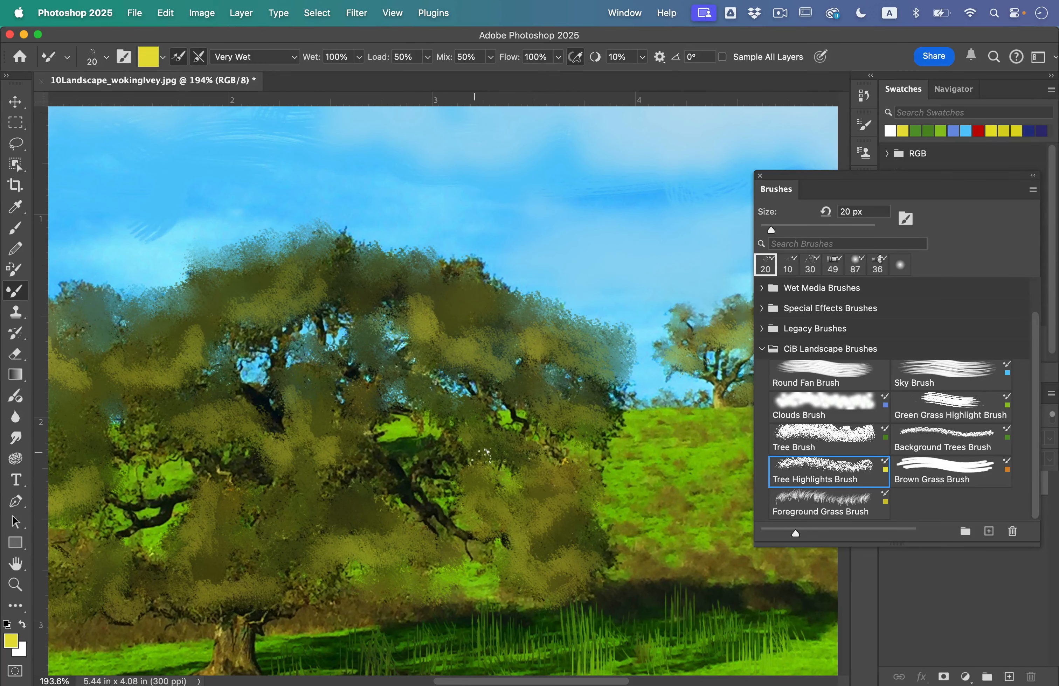
scroll(474, 453, "down", 3)
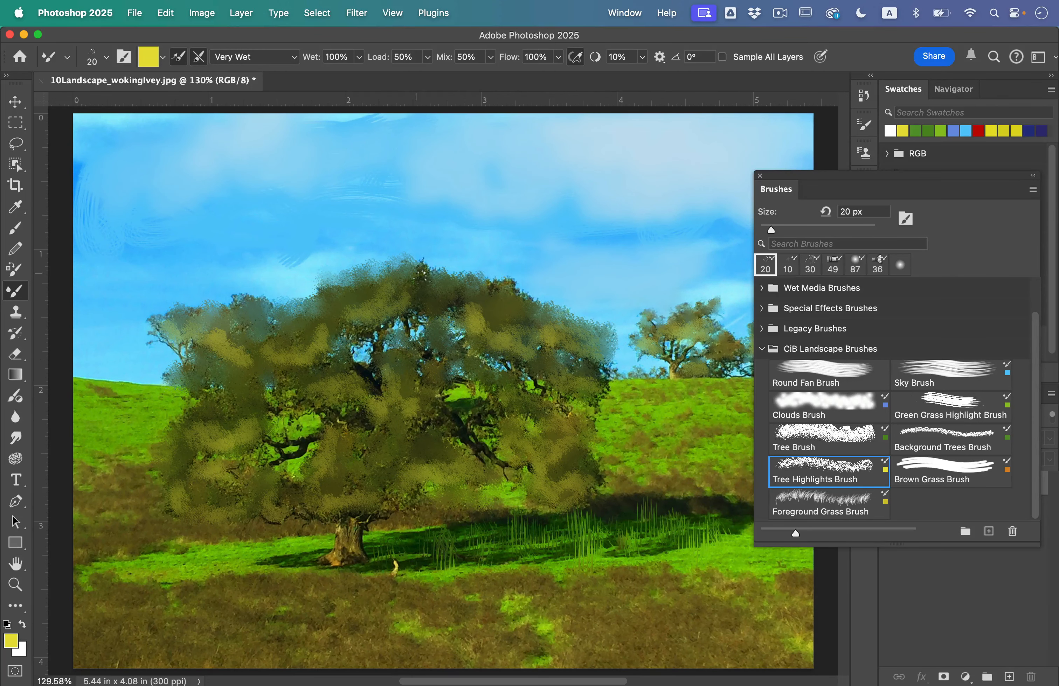
Paint brown grass strokes across the hillside to the right of the large oak with the Brown Grass Brush.
scroll(496, 464, "right", 5)
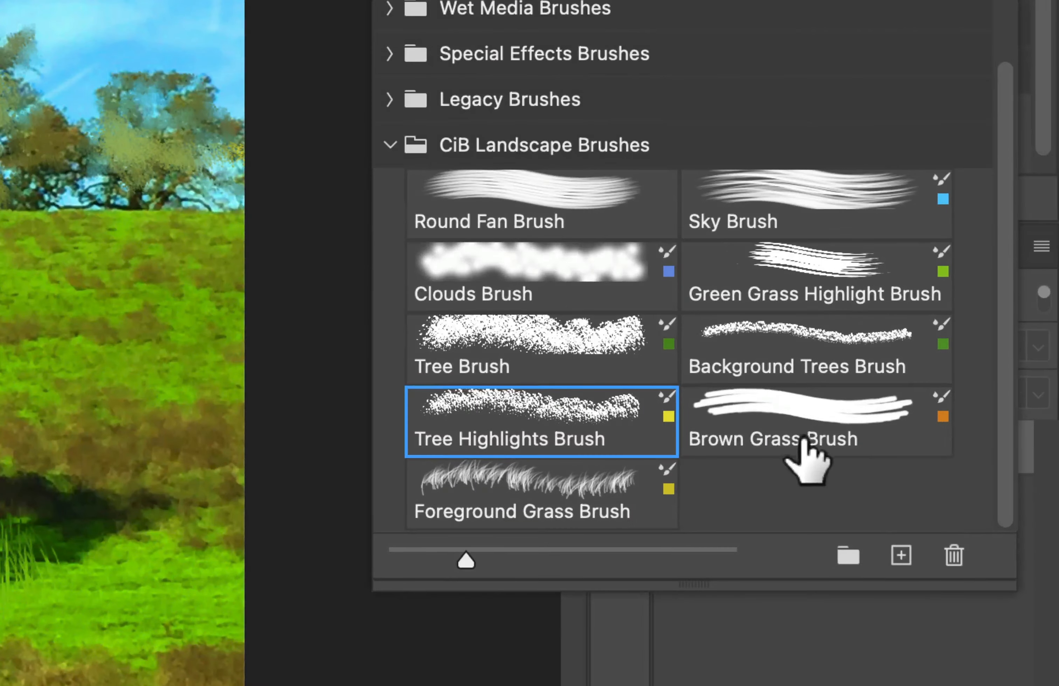
left_click(946, 477)
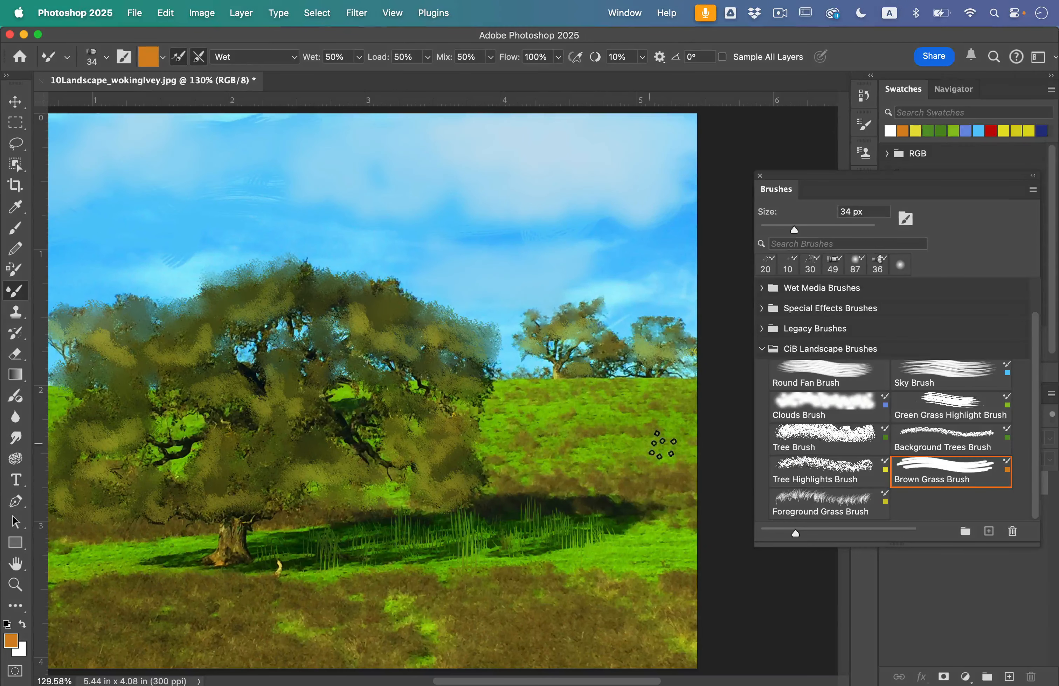
left_click_drag(662, 443, 664, 450)
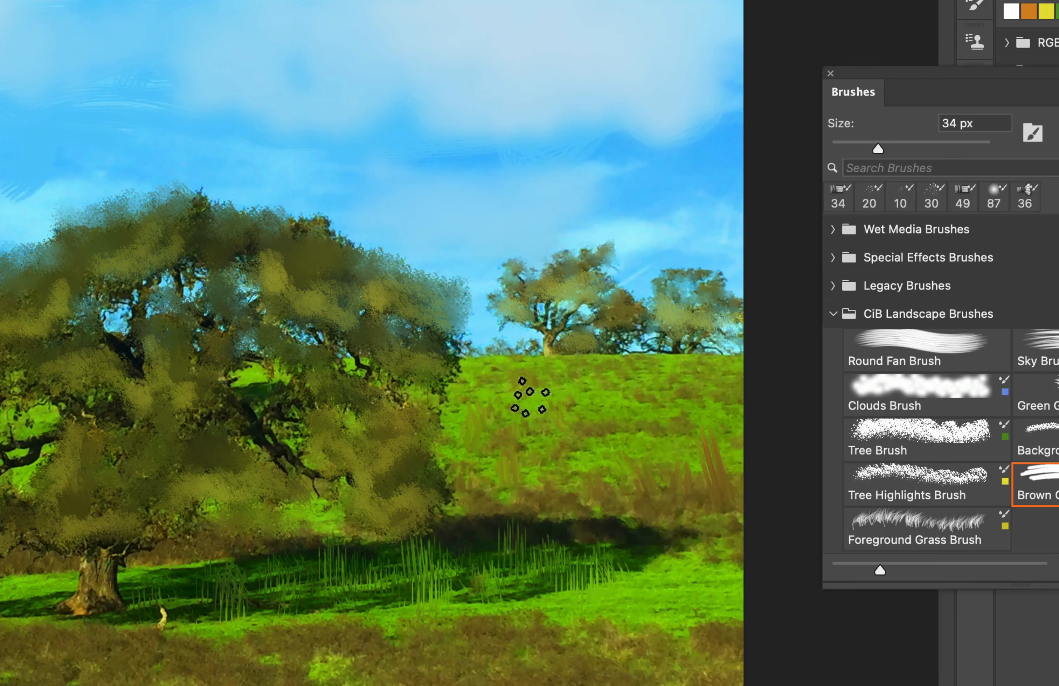
mouse_move(643, 386)
left_mouse_down()
mouse_move(691, 386)
mouse_move(676, 421)
left_mouse_up()
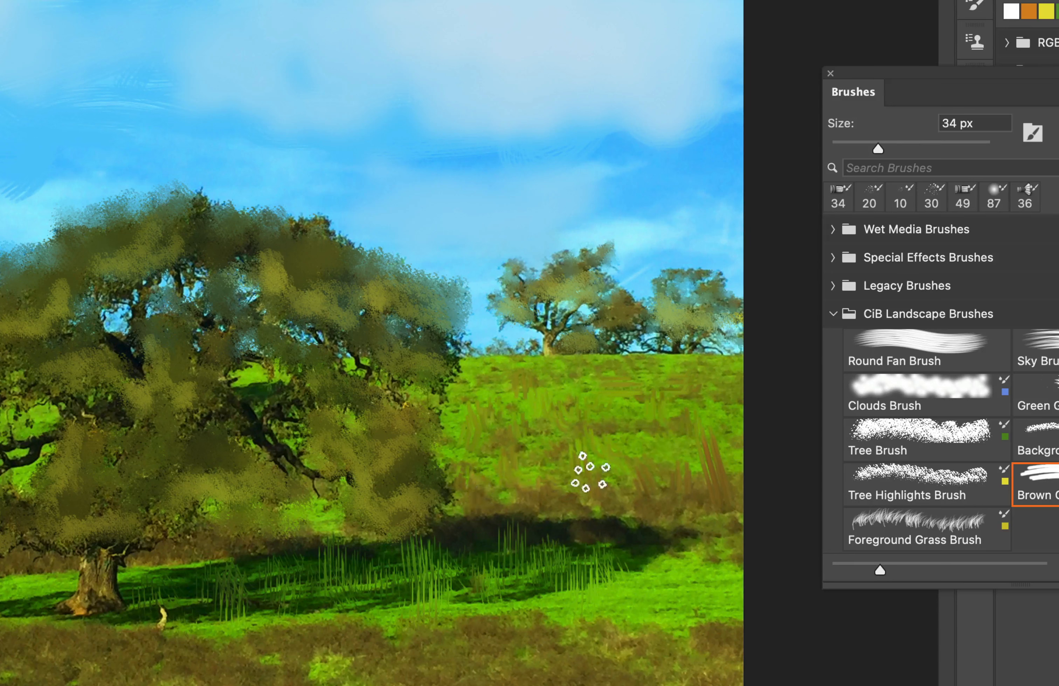
mouse_move(683, 467)
left_mouse_down()
mouse_move(697, 405)
mouse_move(619, 397)
mouse_move(697, 397)
left_mouse_up()
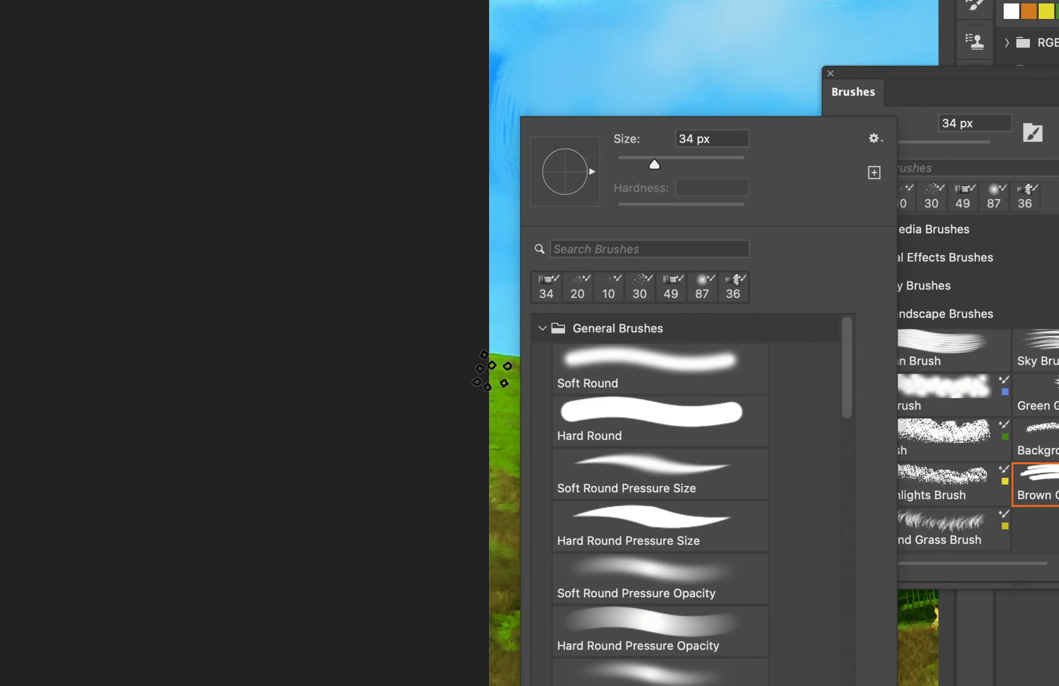
Paint brown grass strokes over the brown patches of the hillside to the left of the large oak.
key("Escape")
scroll(609, 428, "right", 10)
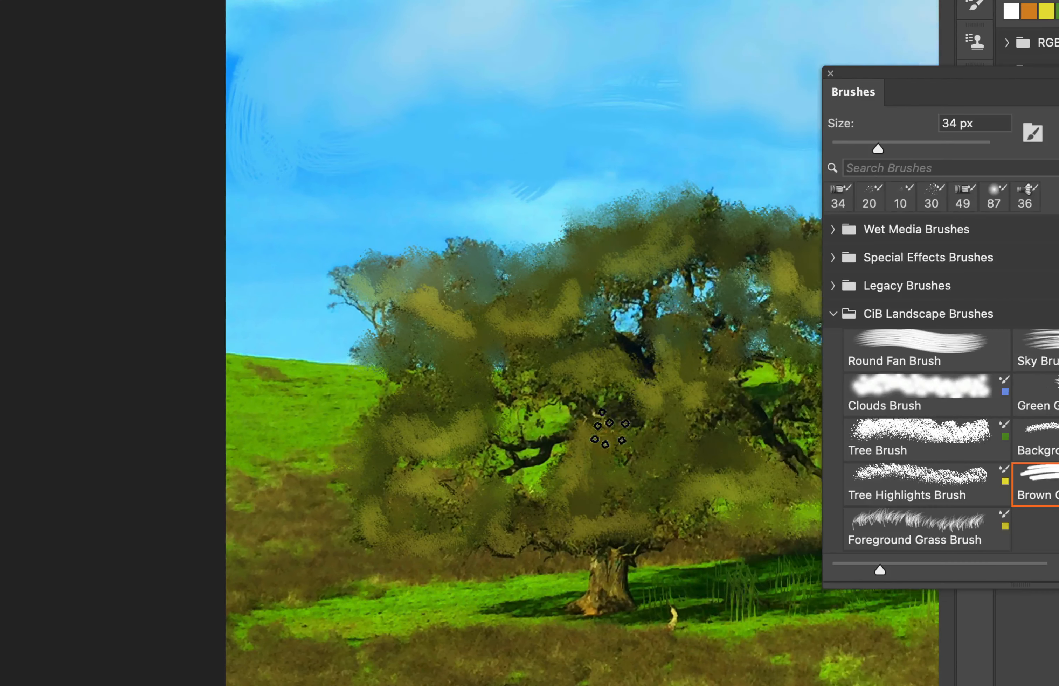
mouse_move(222, 540)
left_mouse_down()
mouse_move(235, 490)
mouse_move(285, 525)
mouse_move(285, 550)
mouse_move(217, 576)
mouse_move(286, 579)
mouse_move(318, 537)
mouse_move(345, 569)
mouse_move(361, 558)
mouse_move(261, 479)
mouse_move(259, 489)
mouse_move(227, 431)
mouse_move(248, 428)
mouse_move(292, 450)
mouse_move(292, 471)
mouse_move(261, 480)
mouse_move(212, 462)
mouse_move(233, 499)
mouse_move(278, 510)
mouse_move(282, 498)
mouse_move(323, 575)
mouse_move(331, 539)
mouse_move(506, 560)
left_mouse_up()
mouse_move(222, 575)
left_mouse_down()
mouse_move(206, 522)
mouse_move(251, 538)
mouse_move(263, 472)
mouse_move(291, 470)
mouse_move(298, 503)
mouse_move(293, 475)
left_mouse_up()
Paint Brown Grass Brush strokes over the large oak's trunk and the dark shaded ground to its right.
scroll(293, 475, "right", 10)
scroll(293, 475, "down", 2)
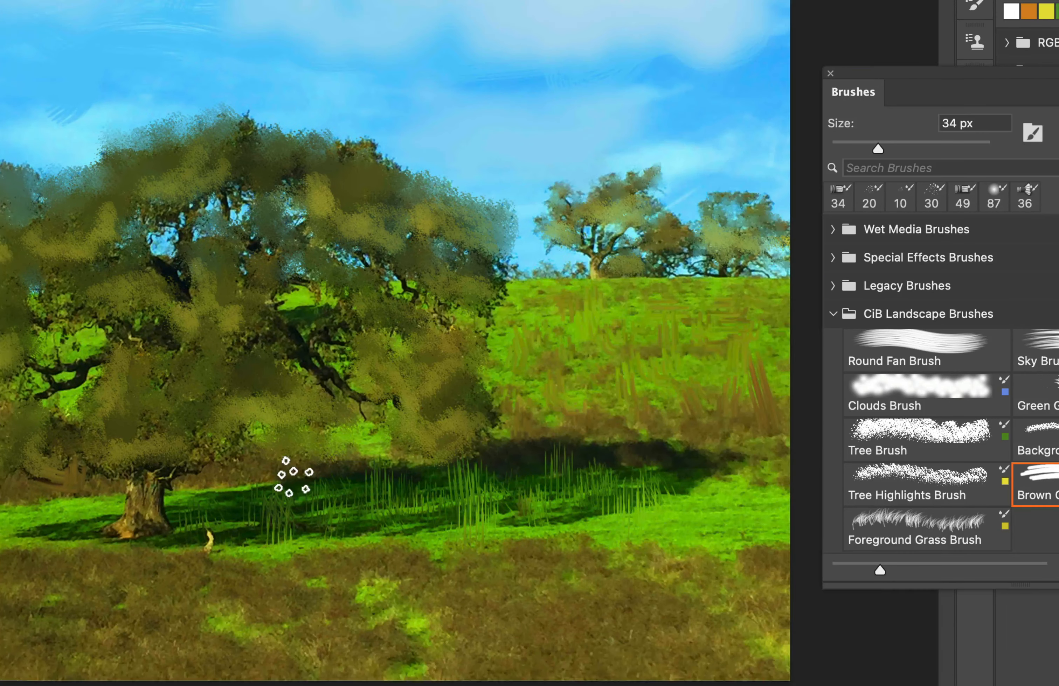
mouse_move(123, 474)
left_mouse_down()
mouse_move(137, 500)
mouse_move(135, 473)
mouse_move(107, 475)
mouse_move(82, 505)
mouse_move(139, 492)
left_mouse_up()
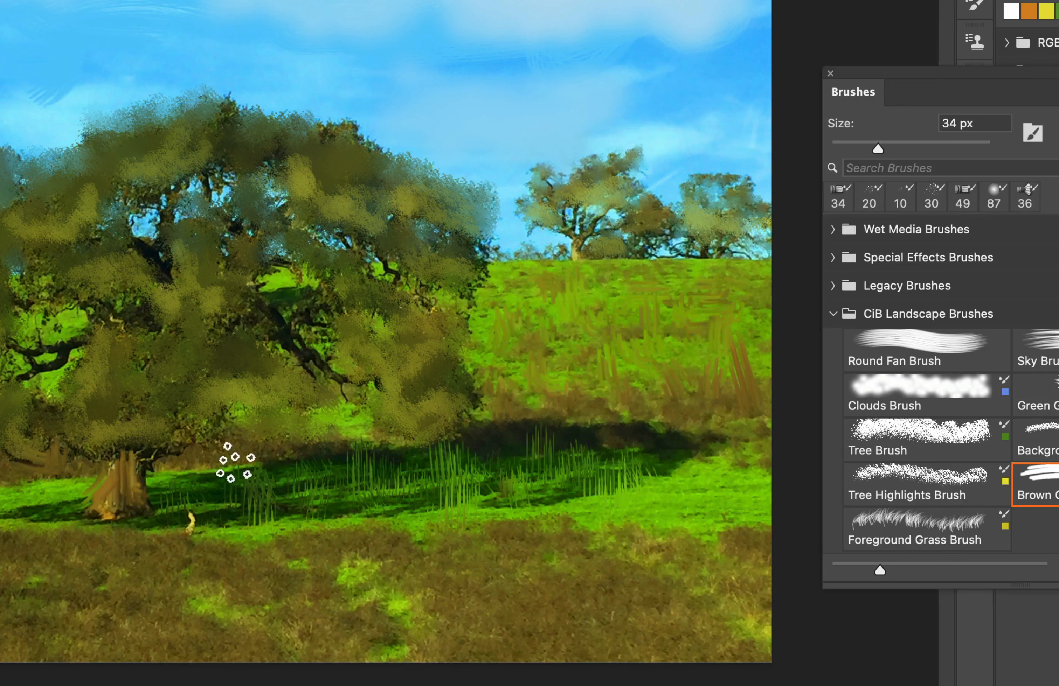
left_click_drag(229, 463, 227, 448)
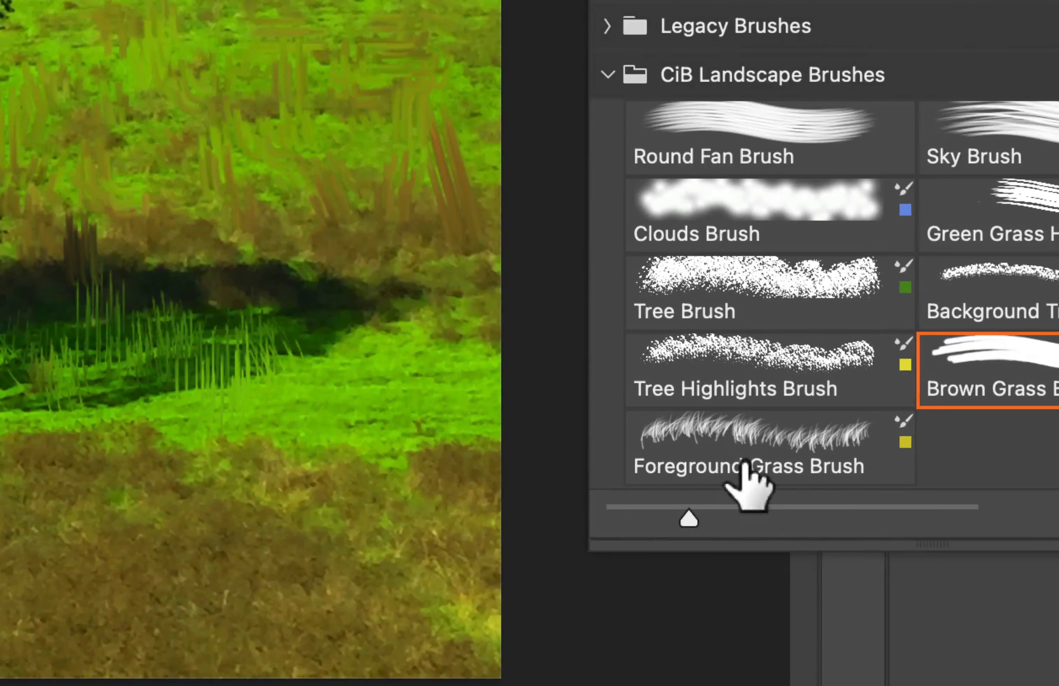
Paint tall yellow grass over the left part of the foreground field with the Foreground Grass Brush at 175 px.
left_click(818, 507)
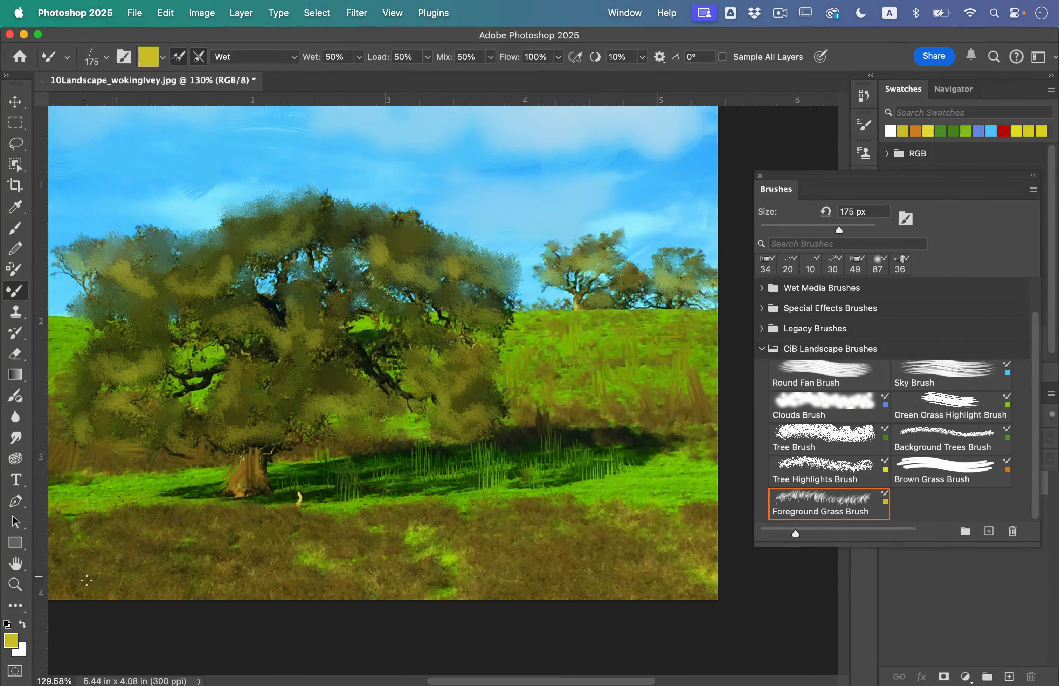
mouse_move(87, 581)
left_mouse_down()
mouse_move(99, 538)
mouse_move(53, 573)
mouse_move(61, 531)
mouse_move(100, 539)
mouse_move(112, 511)
mouse_move(136, 553)
mouse_move(145, 474)
mouse_move(130, 510)
mouse_move(97, 514)
mouse_move(111, 542)
mouse_move(133, 499)
mouse_move(187, 562)
mouse_move(192, 513)
left_mouse_up()
left_click_drag(255, 503, 278, 489)
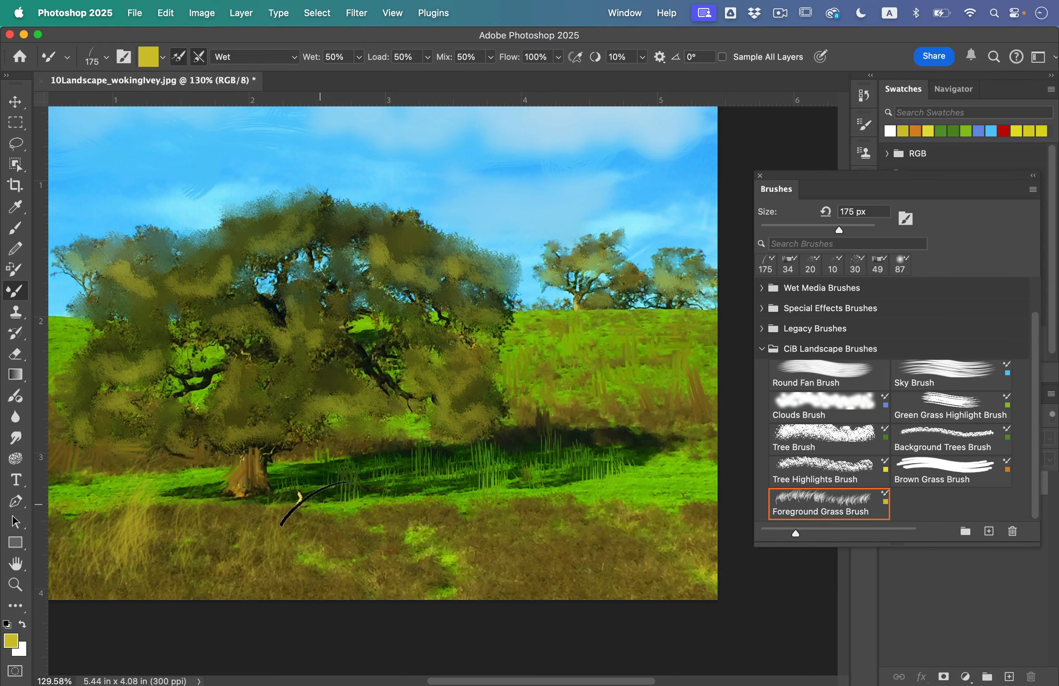
Examine the Foreground Grass Brush's tip shape settings, moving the brush list aside and back beside the image.
left_click_drag(885, 185, 662, 199)
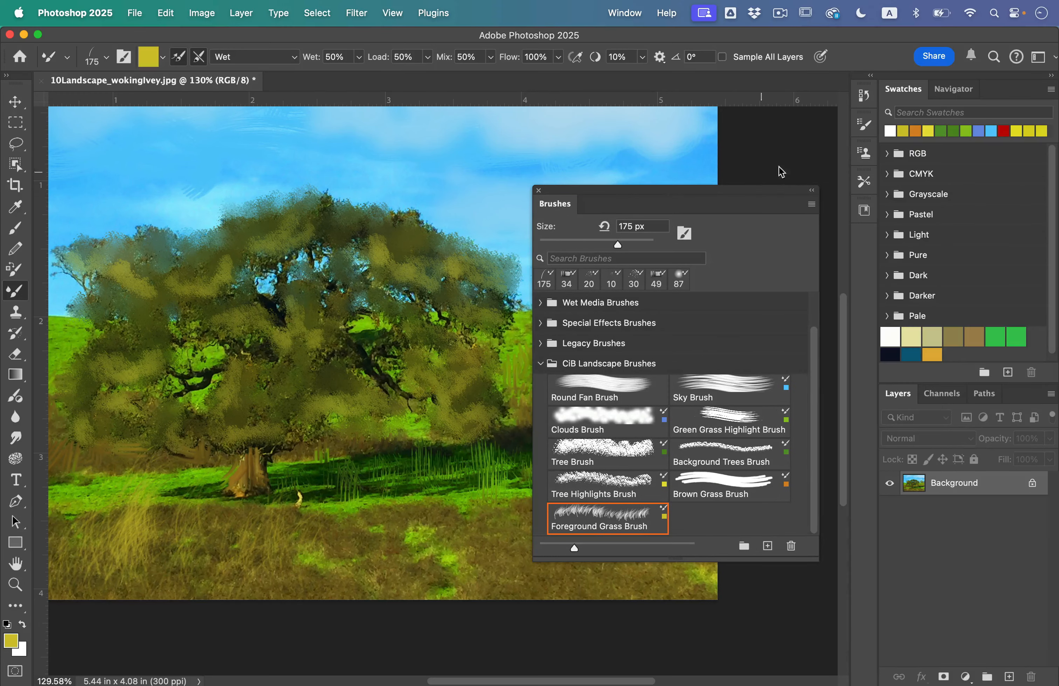
left_click(862, 124)
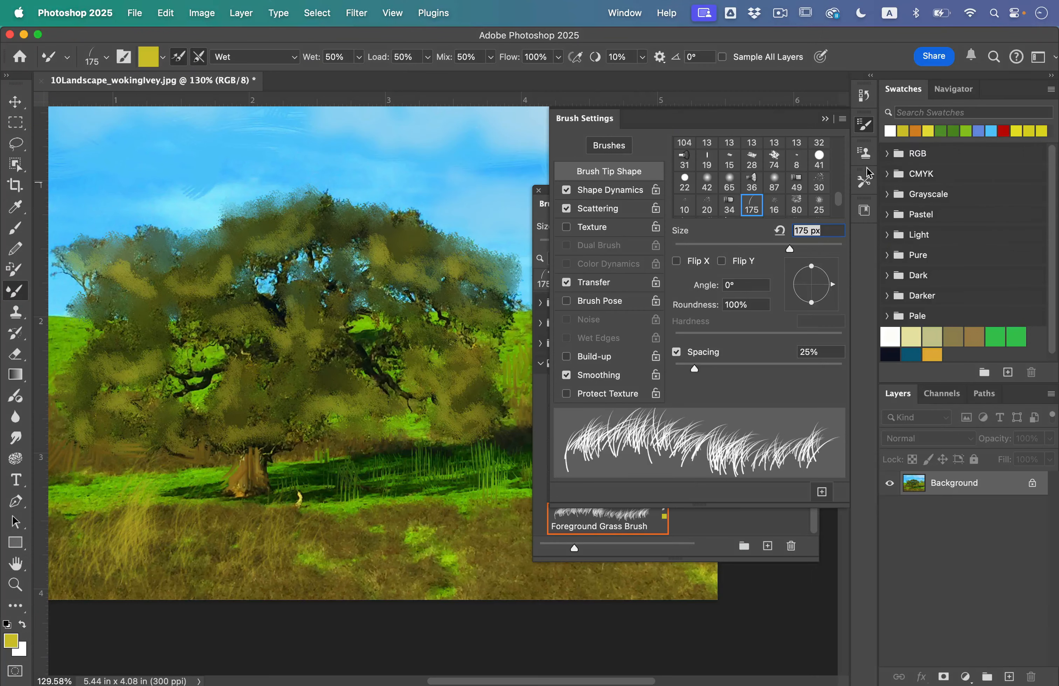
left_click(866, 127)
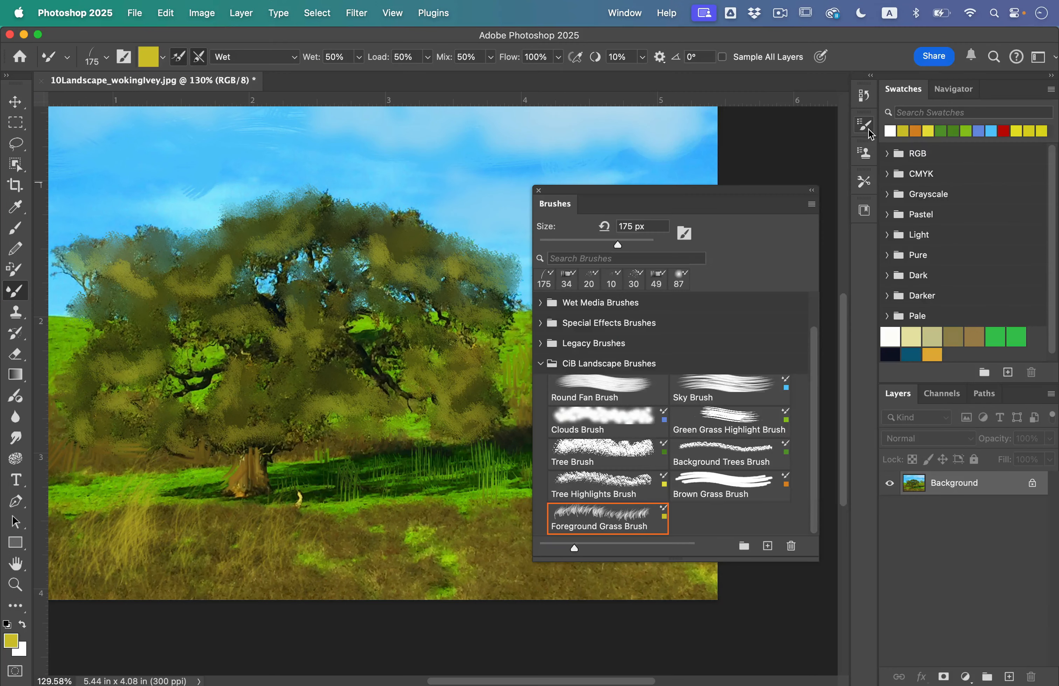
left_click_drag(624, 194, 822, 177)
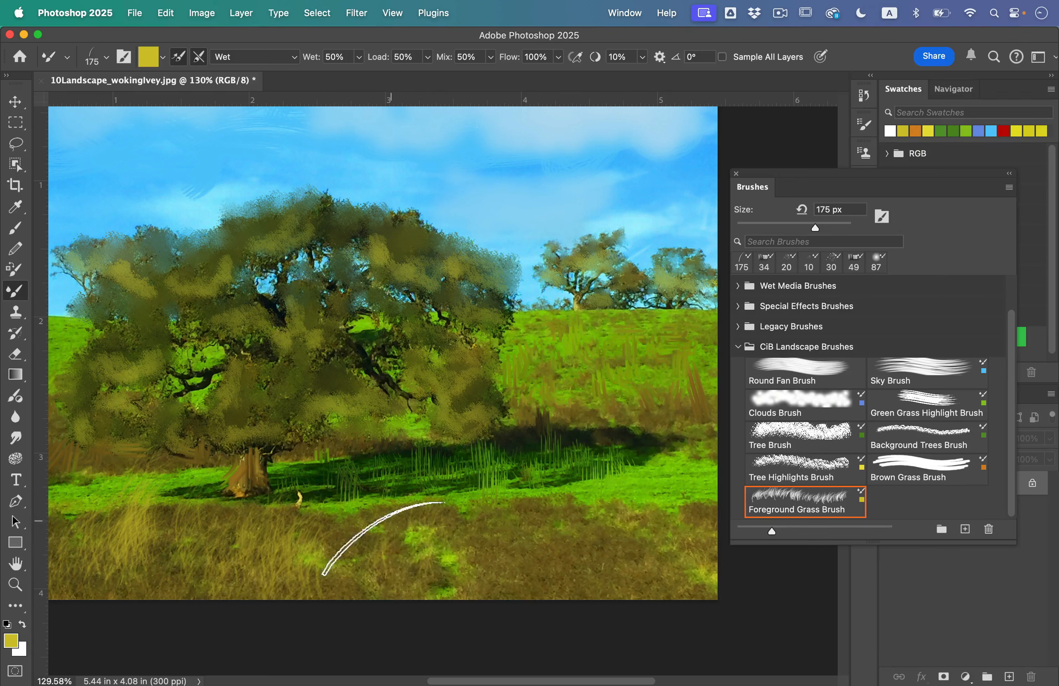
Paint tall yellow grass across the middle and right of the foreground field with the Foreground Grass Brush.
mouse_move(481, 538)
left_mouse_down()
mouse_move(508, 534)
mouse_move(543, 578)
mouse_move(590, 535)
mouse_move(512, 494)
mouse_move(505, 547)
mouse_move(518, 545)
mouse_move(557, 491)
left_mouse_up()
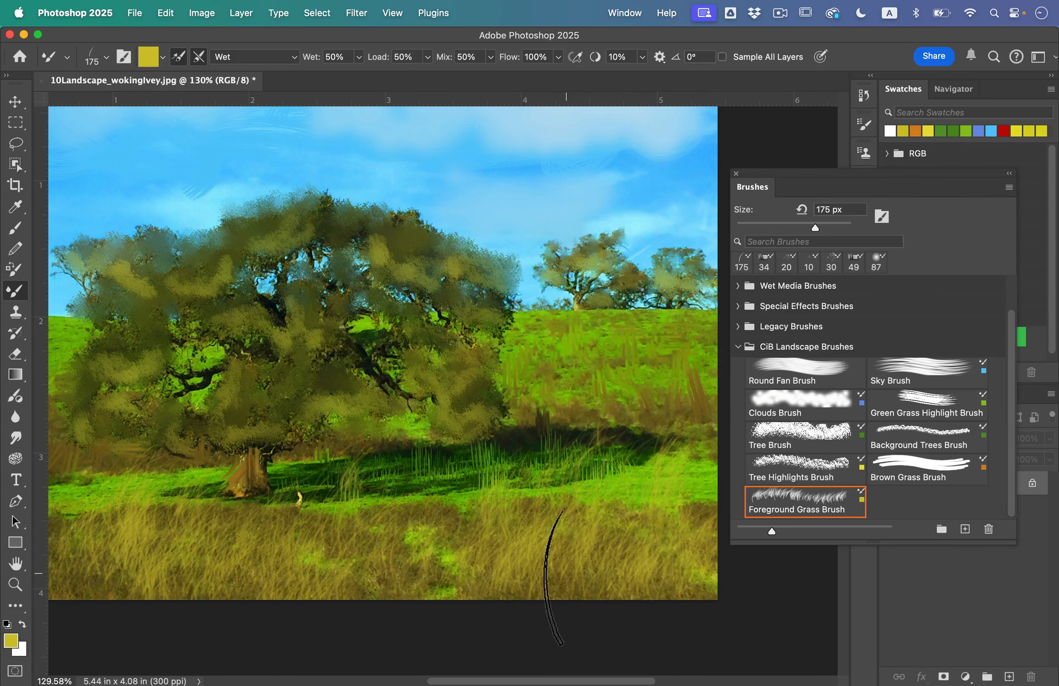
scroll(482, 403, "down", 2)
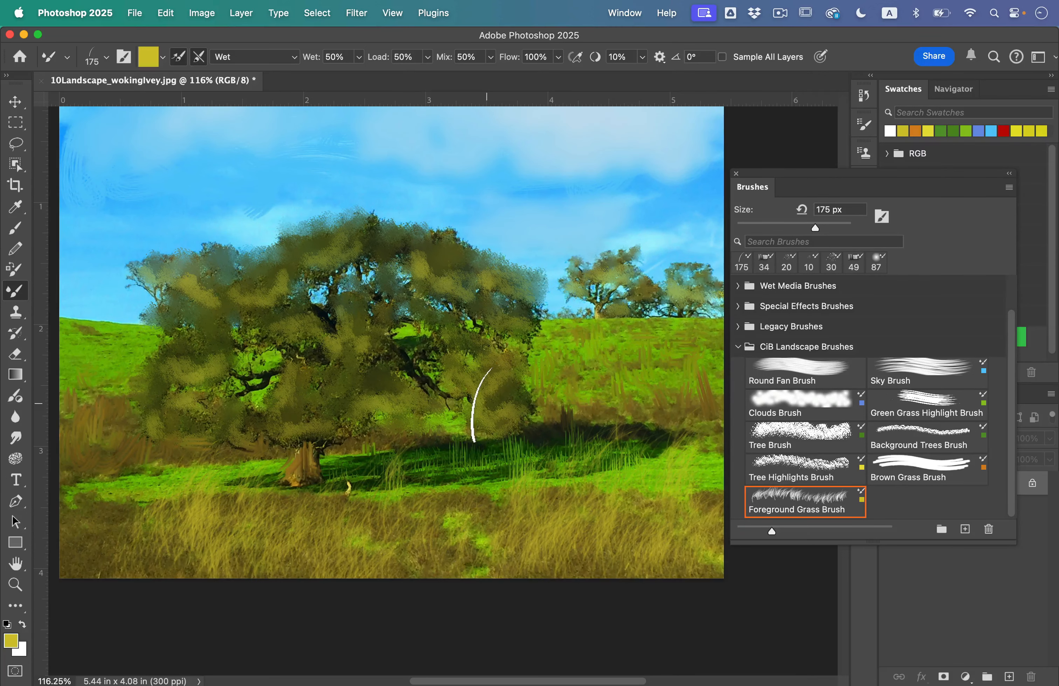
scroll(482, 403, "up", 2)
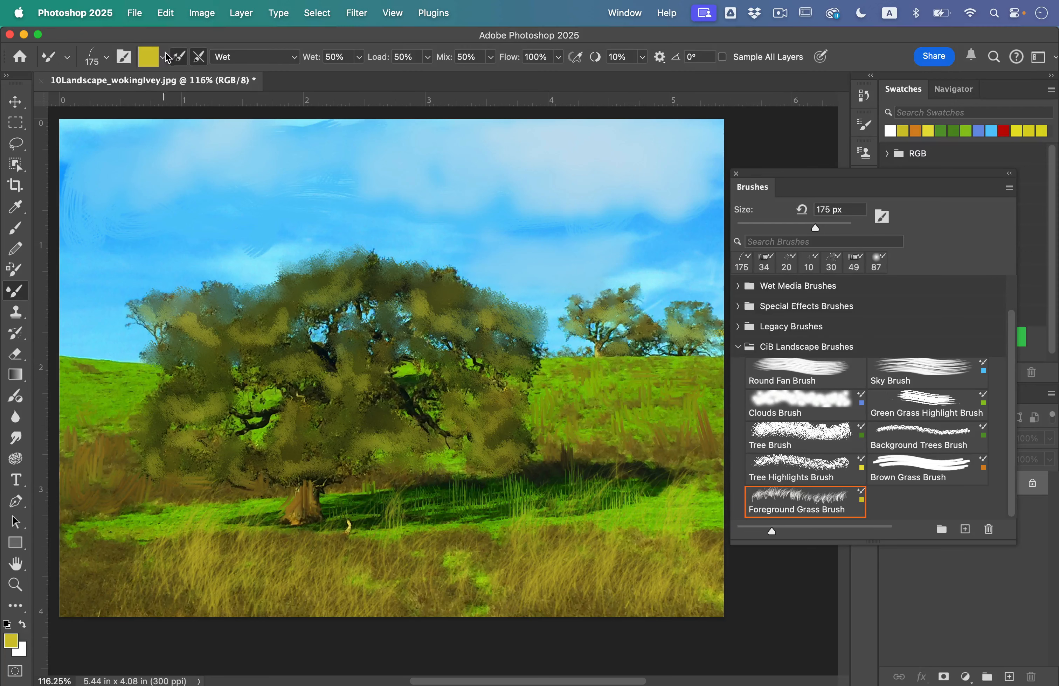
Save the painted landscape image under its existing file name.
left_click(131, 11)
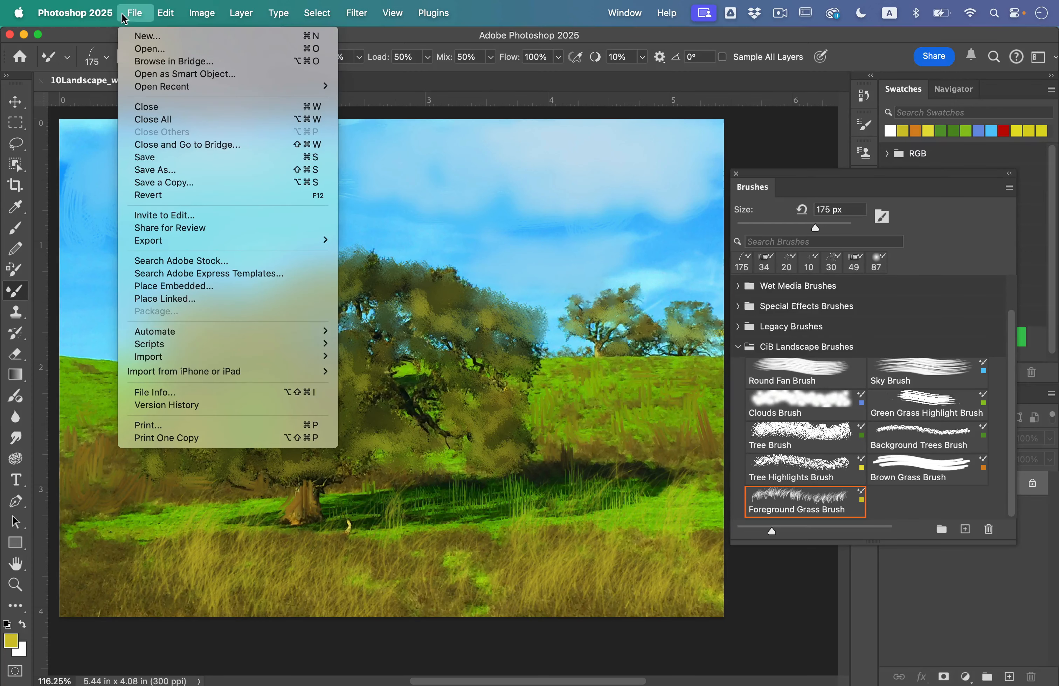
left_click(188, 156)
scroll(580, 425, "left", 1)
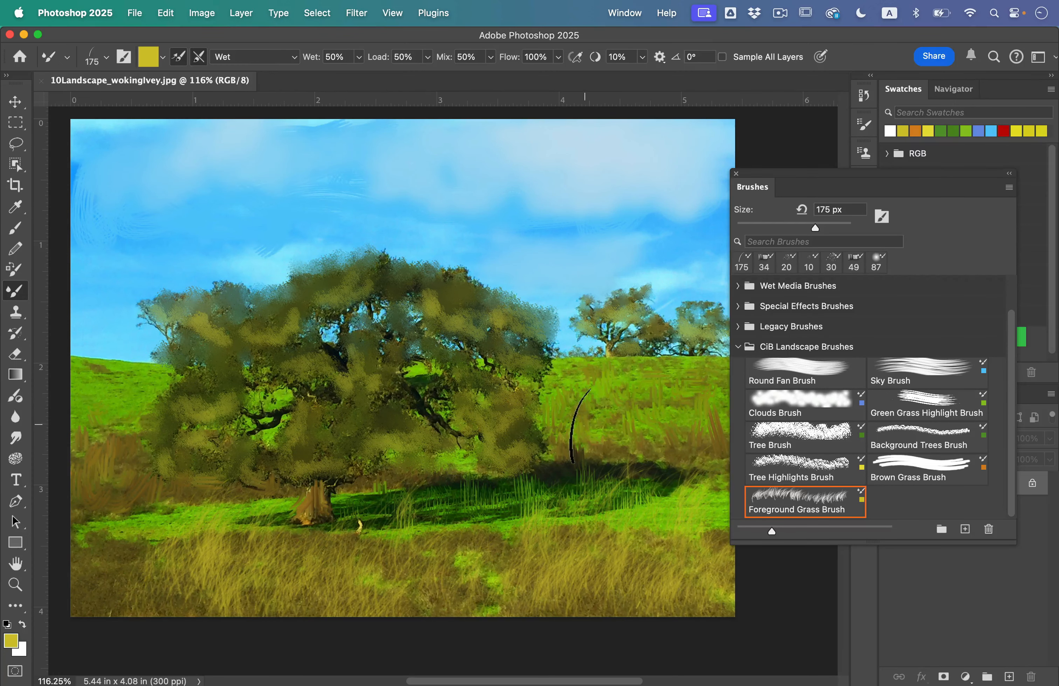